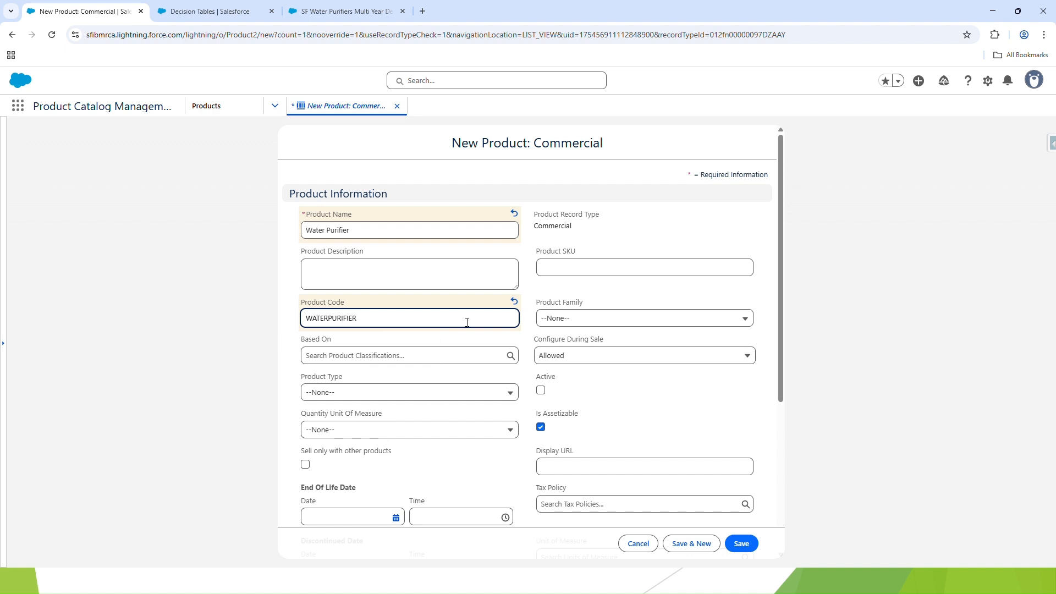
# Set the new product's family to Hardware, make it active, and set Configure During Sale to Not Allowed
pyautogui.click(595, 315)
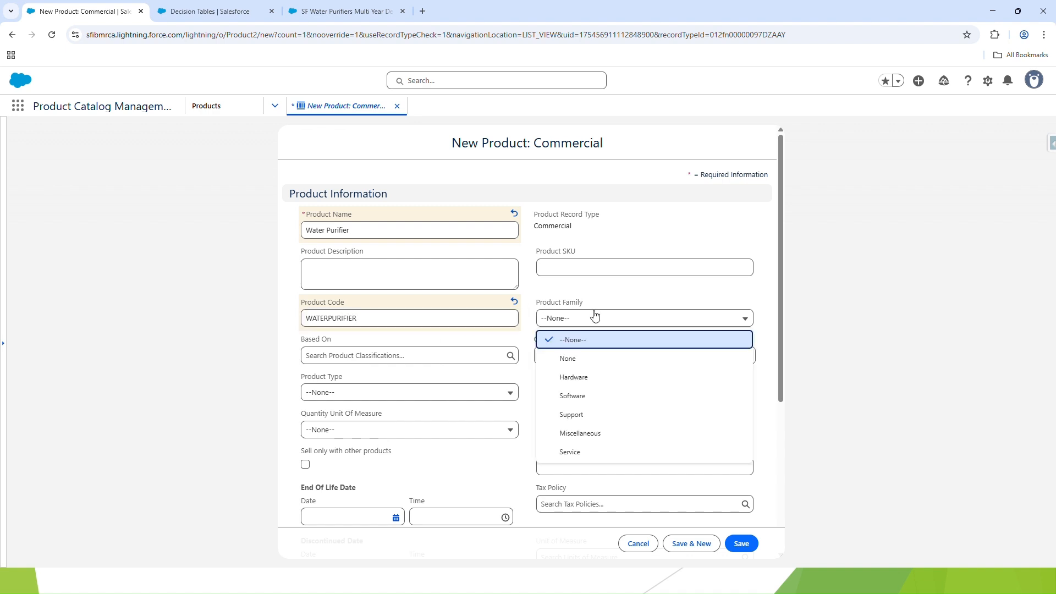
pyautogui.click(584, 379)
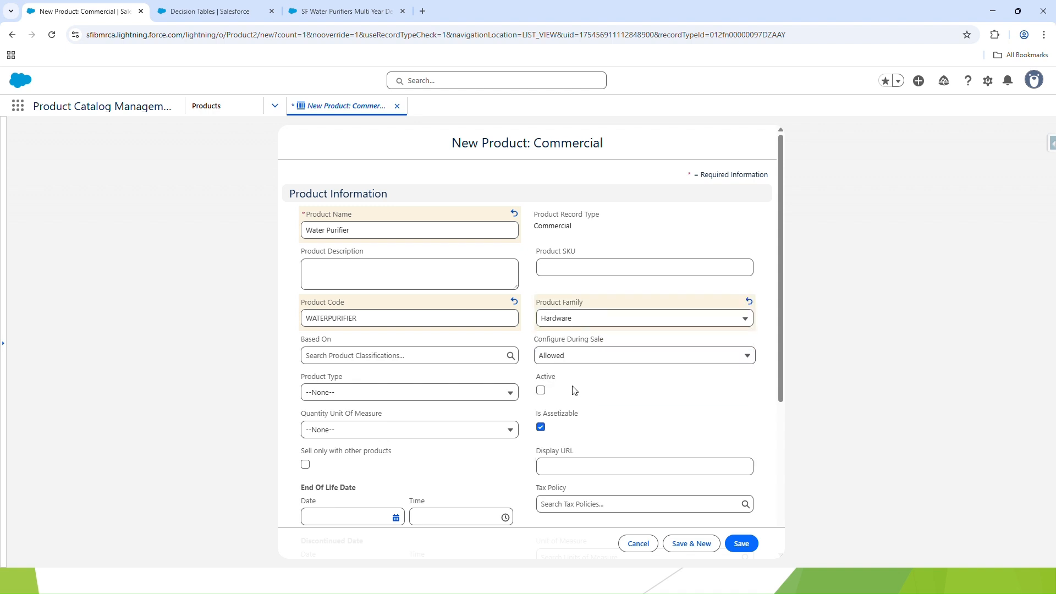
pyautogui.click(541, 391)
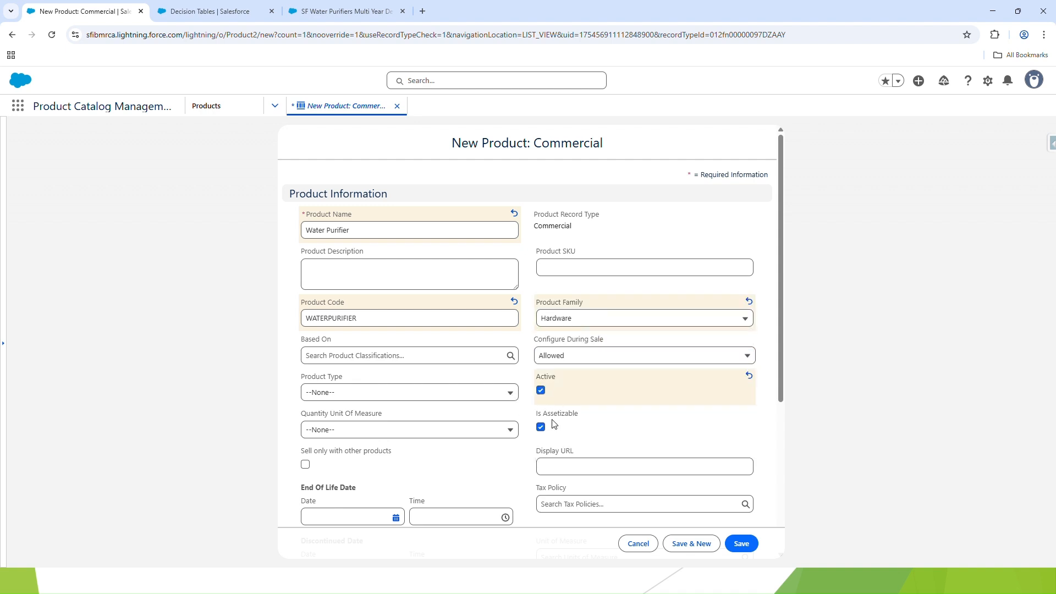
pyautogui.scroll(-1, 437, 401)
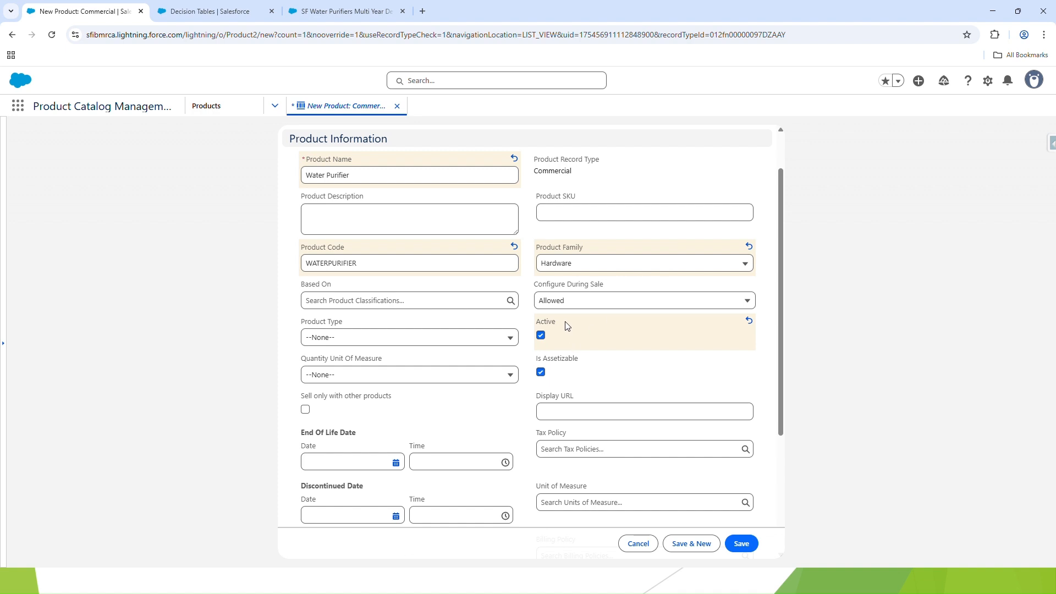
pyautogui.click(567, 305)
pyautogui.click(570, 361)
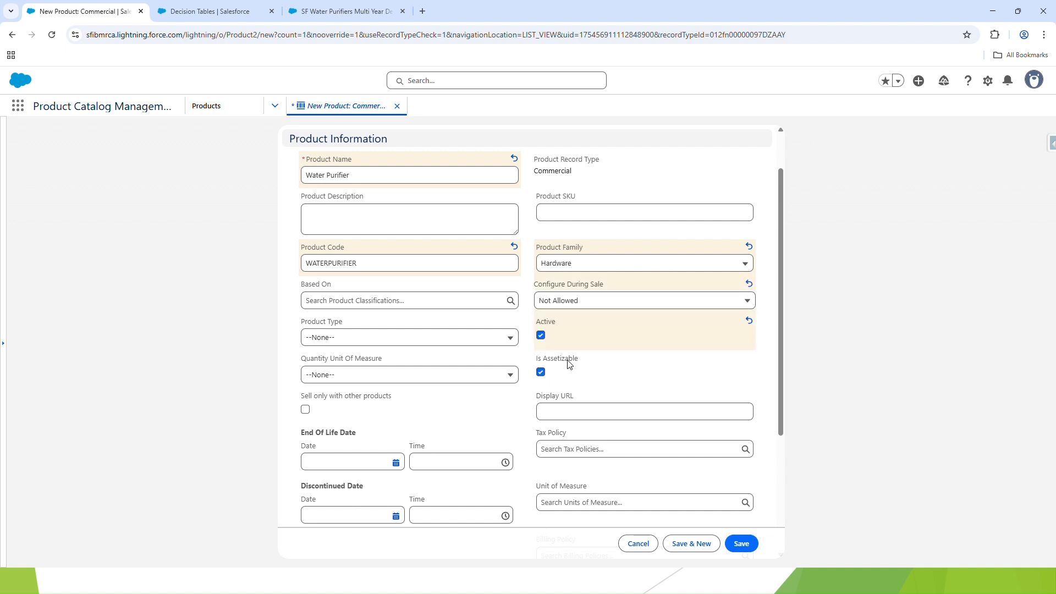
# Set the product's availability date to 7/1/2025 and save the Water Purifier product
pyautogui.scroll(-2, 513, 358)
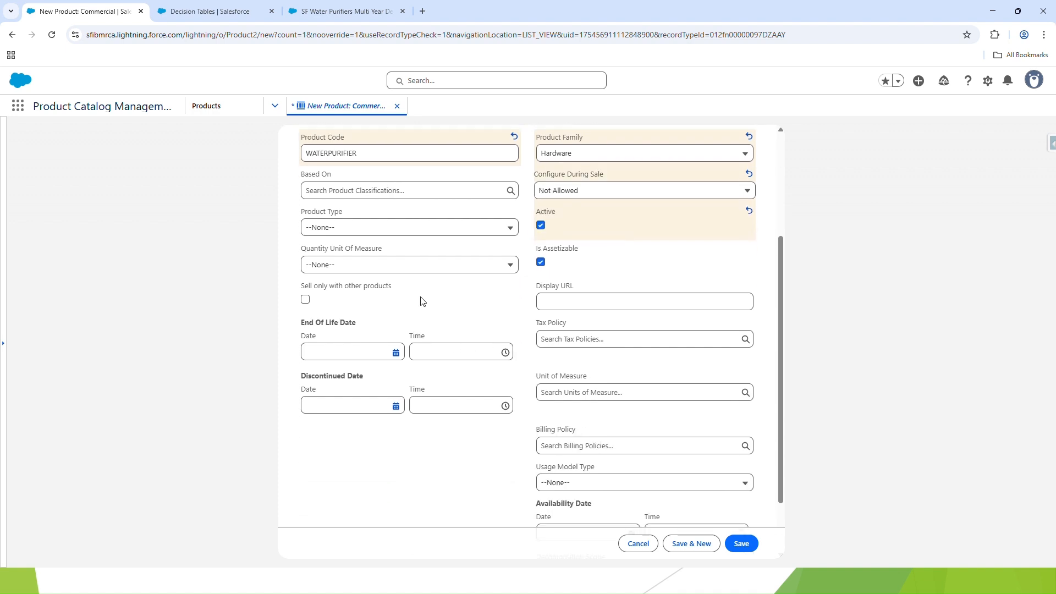
pyautogui.scroll(-2, 593, 341)
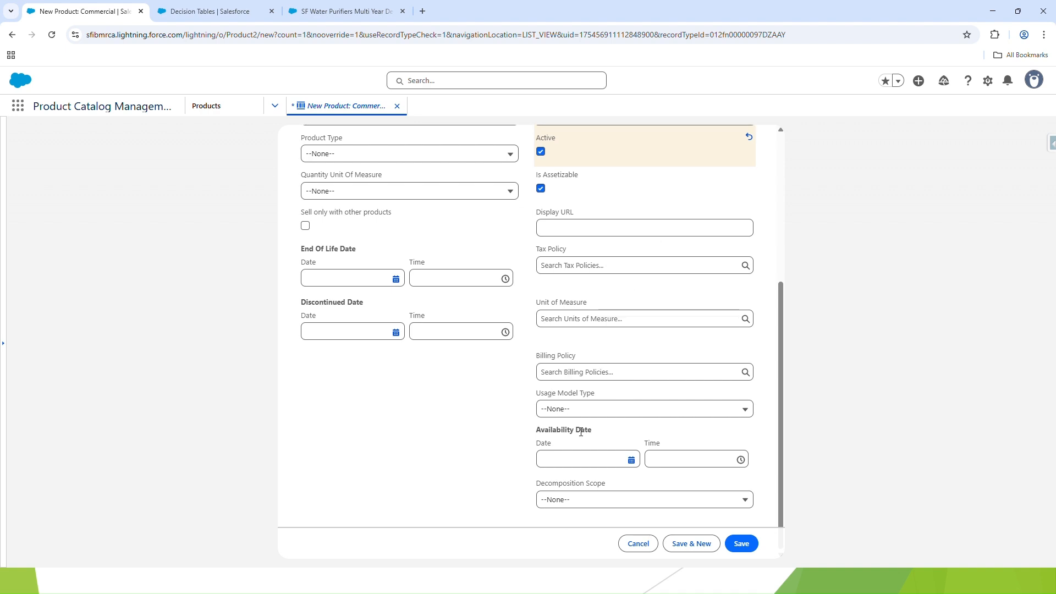
pyautogui.click(630, 462)
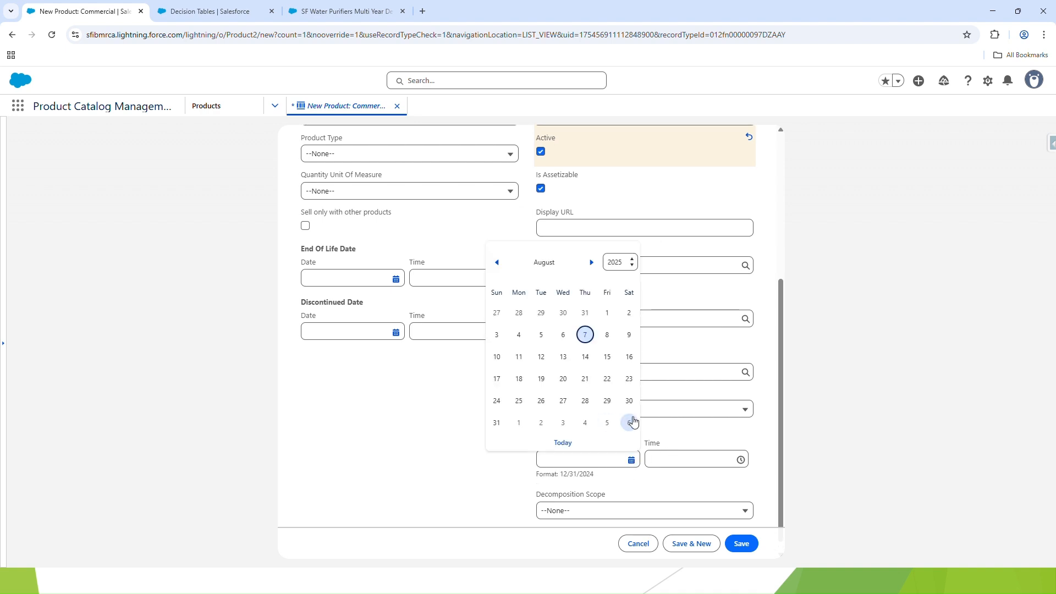
pyautogui.click(497, 266)
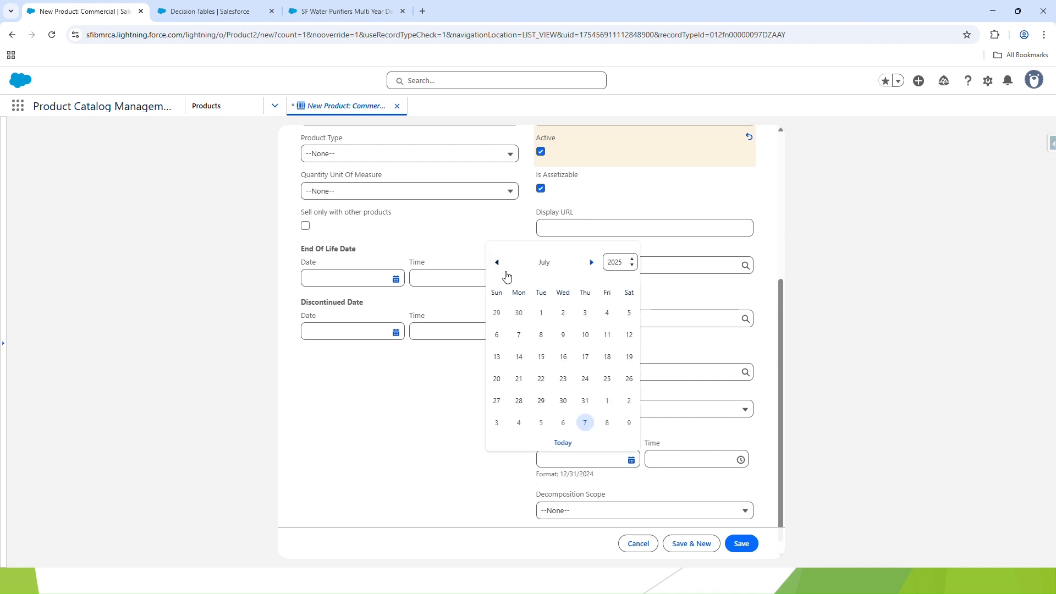
pyautogui.click(541, 313)
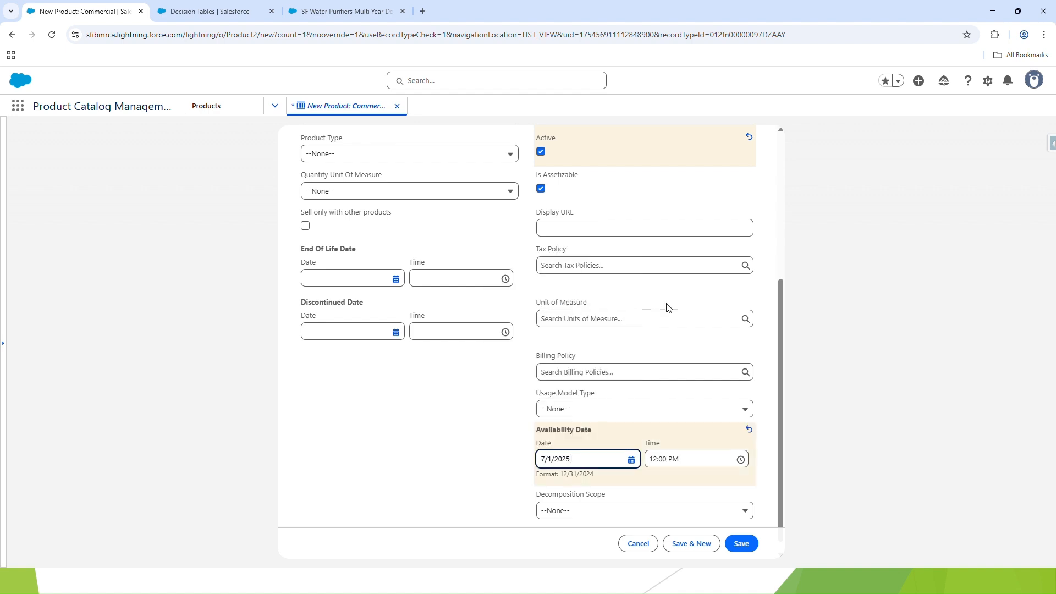
pyautogui.click(740, 544)
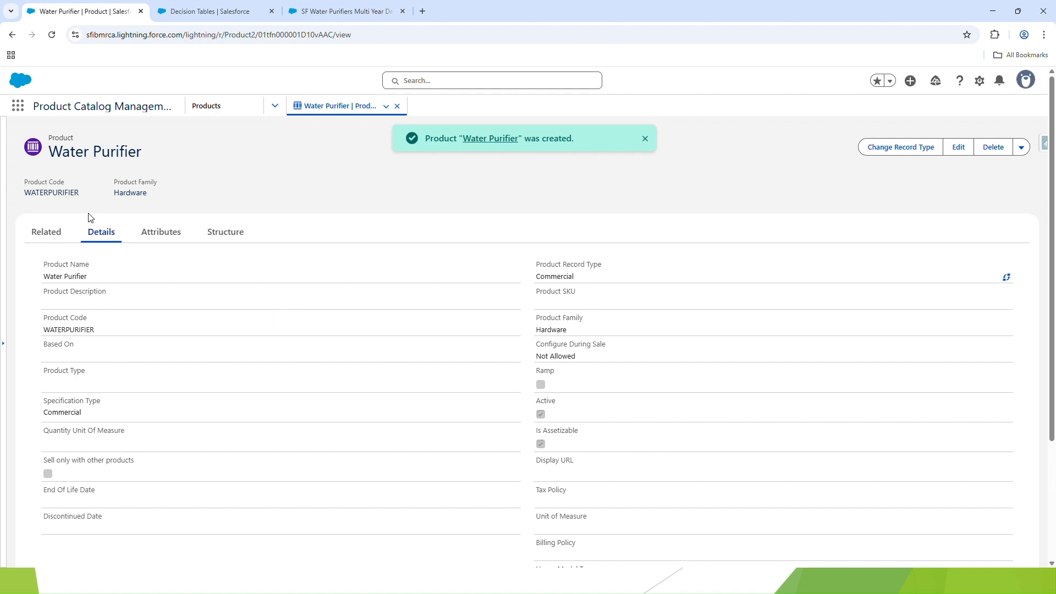
# Add a product selling model option to the Water Purifier with the Term Based - Yearly selling model and save it
pyautogui.click(47, 232)
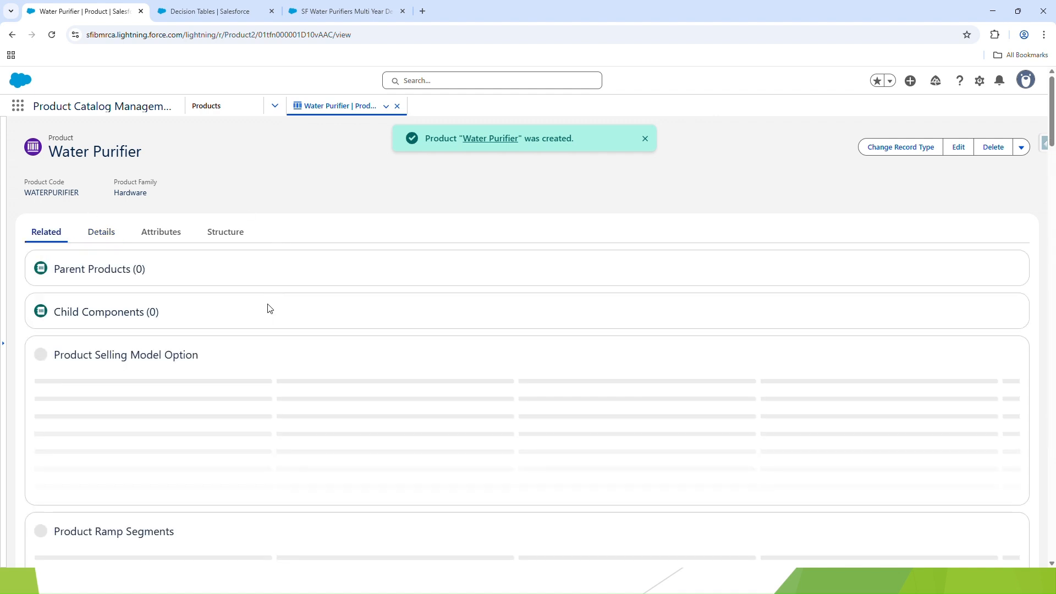
pyautogui.scroll(-1, 269, 309)
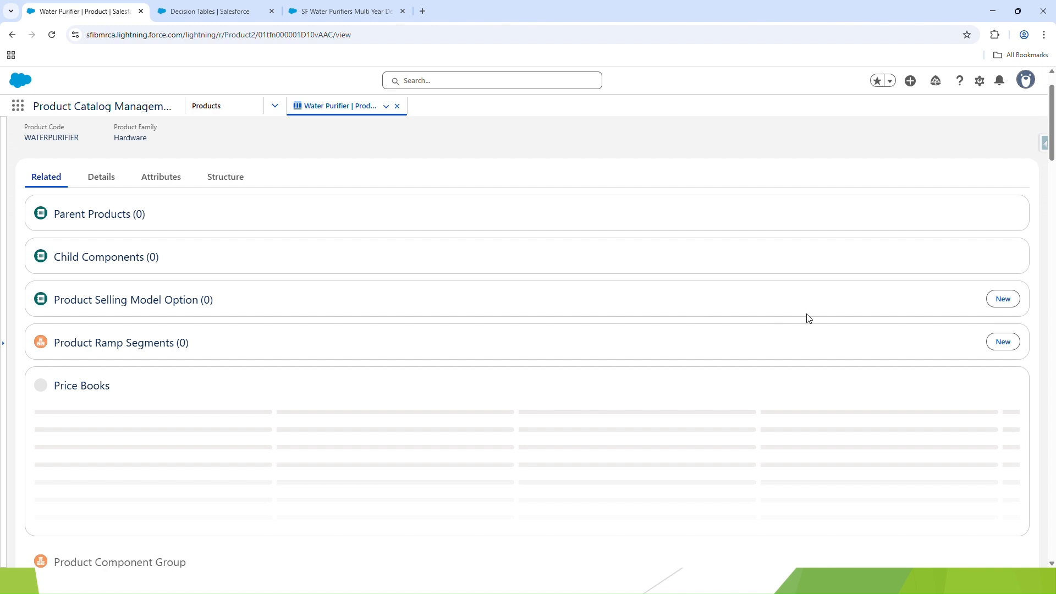
pyautogui.click(1004, 300)
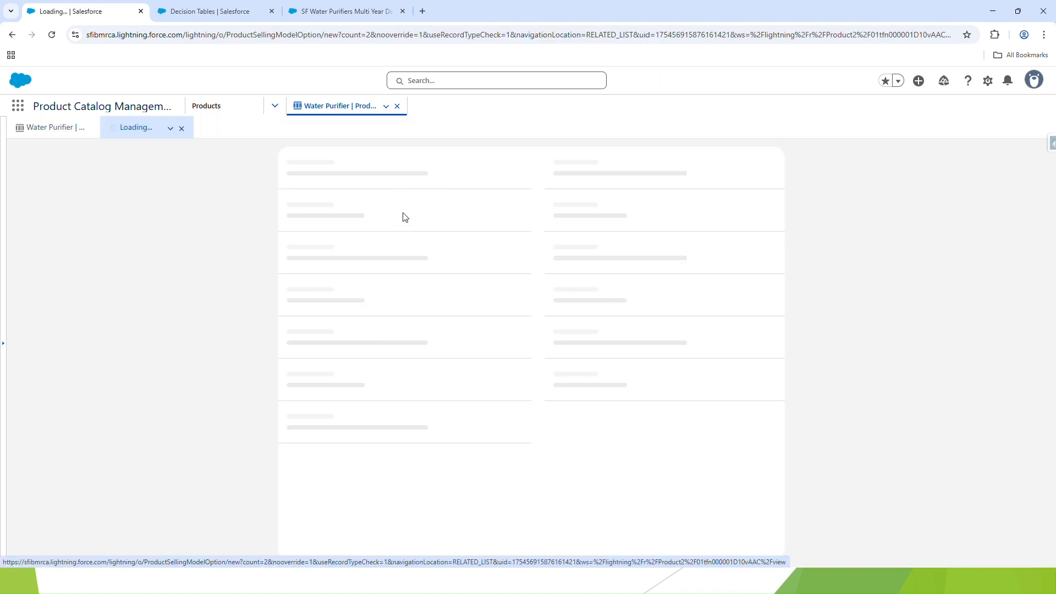
pyautogui.click(401, 257)
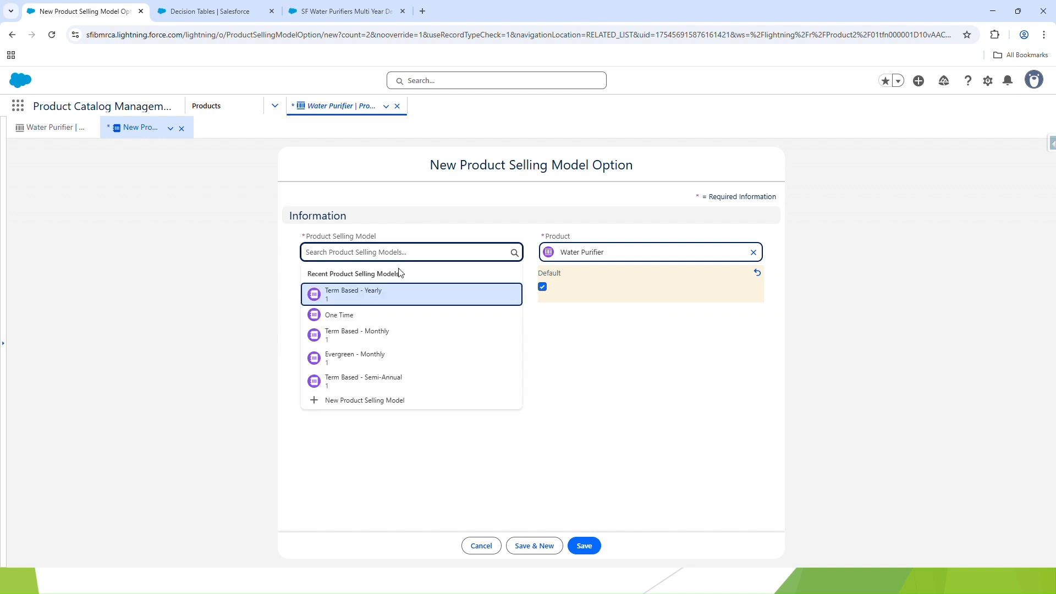
pyautogui.click(391, 300)
pyautogui.click(584, 545)
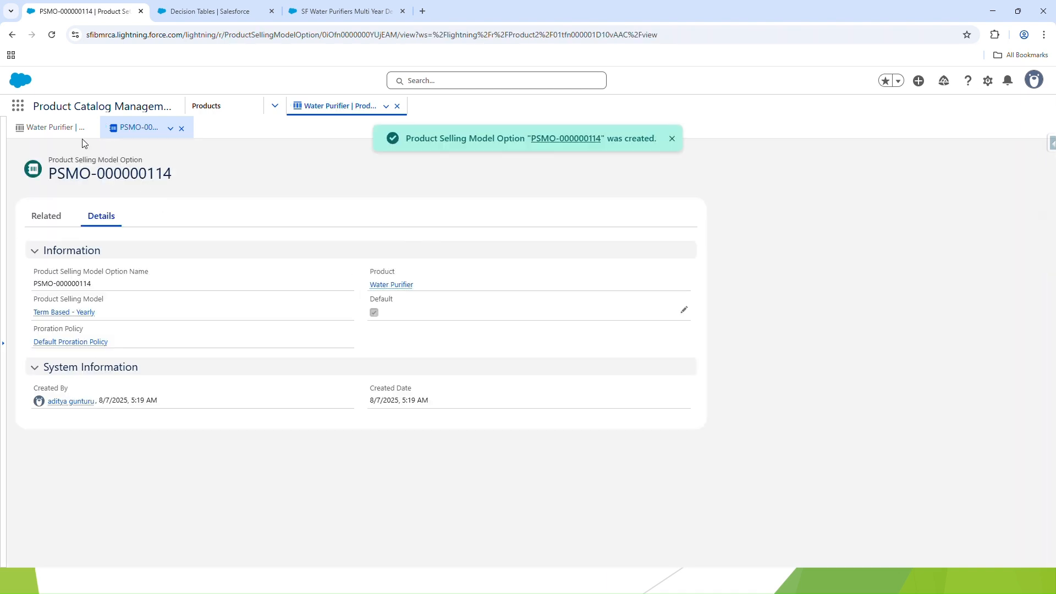
# Add a standard price book entry for the Water Purifier with the Term Based - Yearly selling model and a list price of 1000
pyautogui.click(63, 128)
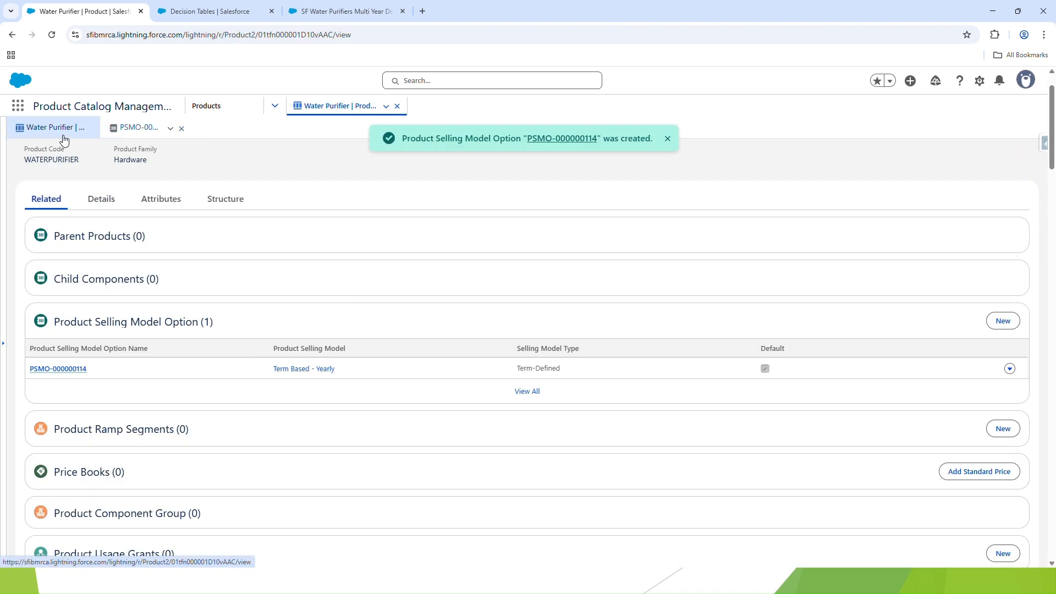
pyautogui.scroll(-3, 266, 305)
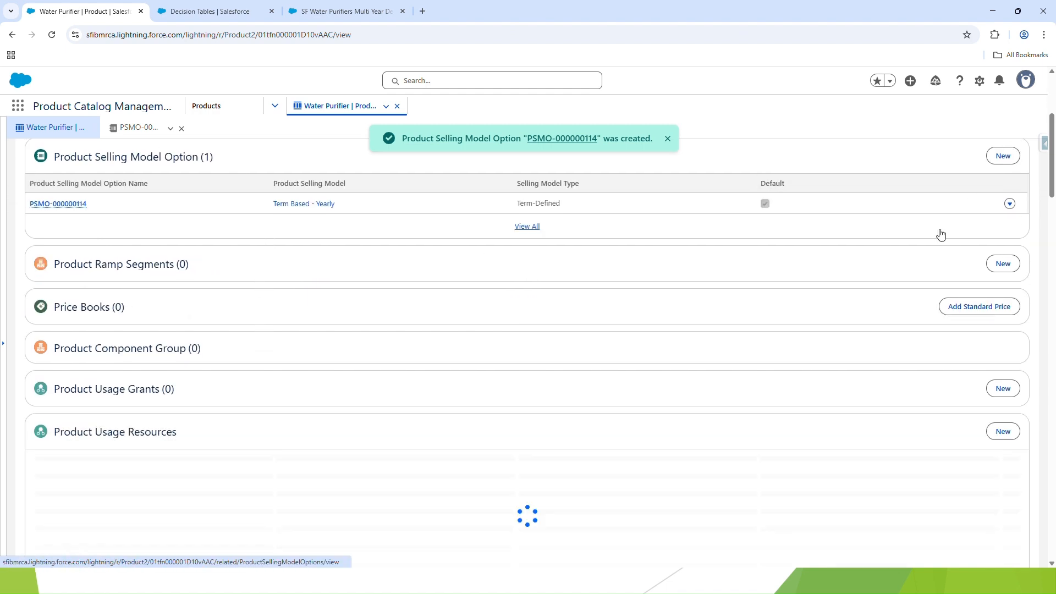
pyautogui.click(948, 311)
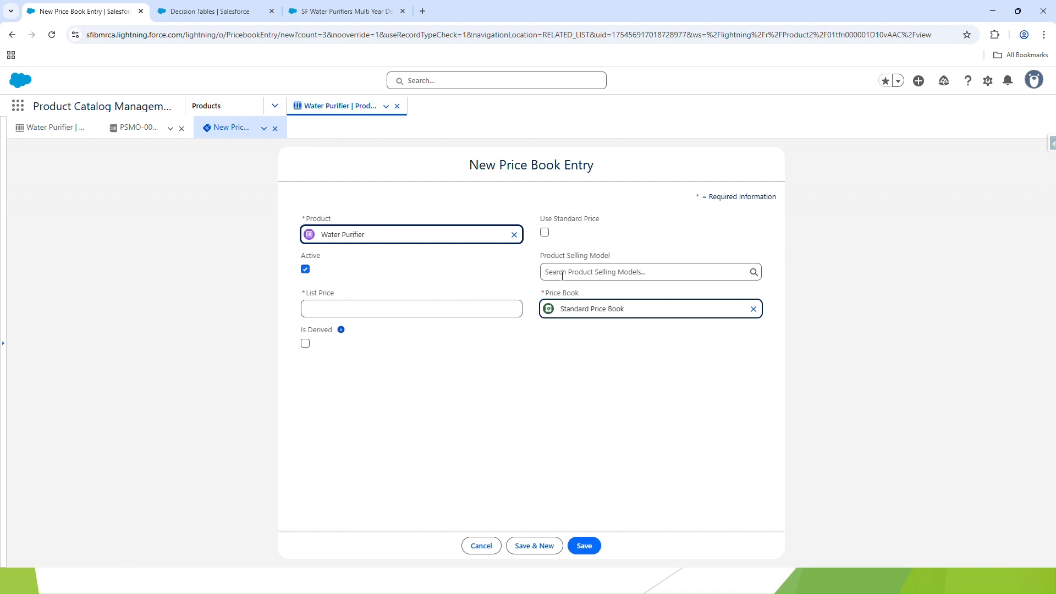
pyautogui.click(562, 275)
pyautogui.click(572, 309)
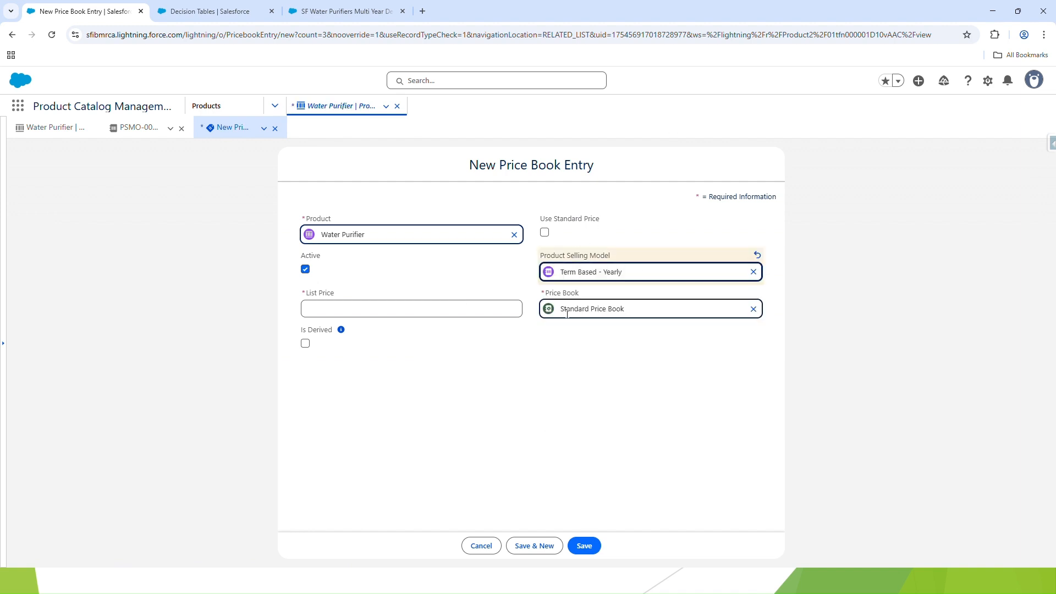
pyautogui.click(351, 315)
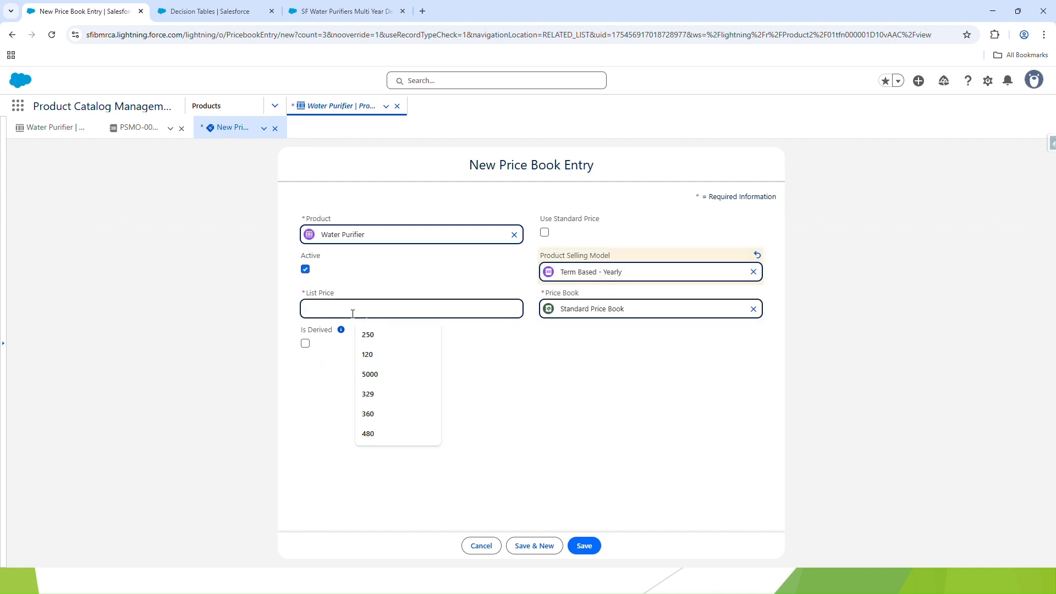
pyautogui.write('1000')
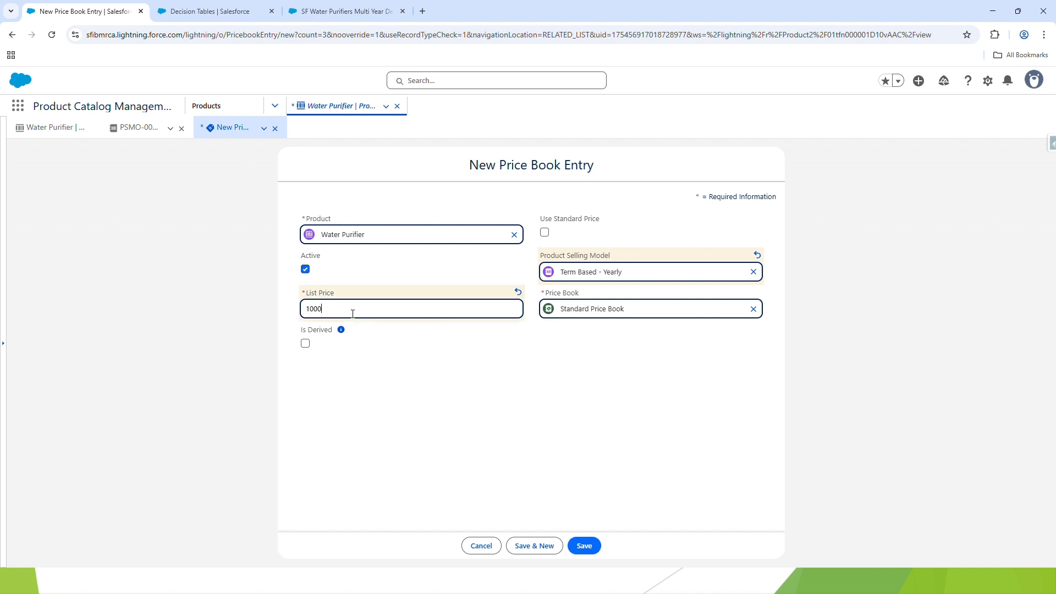
pyautogui.click(428, 367)
pyautogui.click(584, 546)
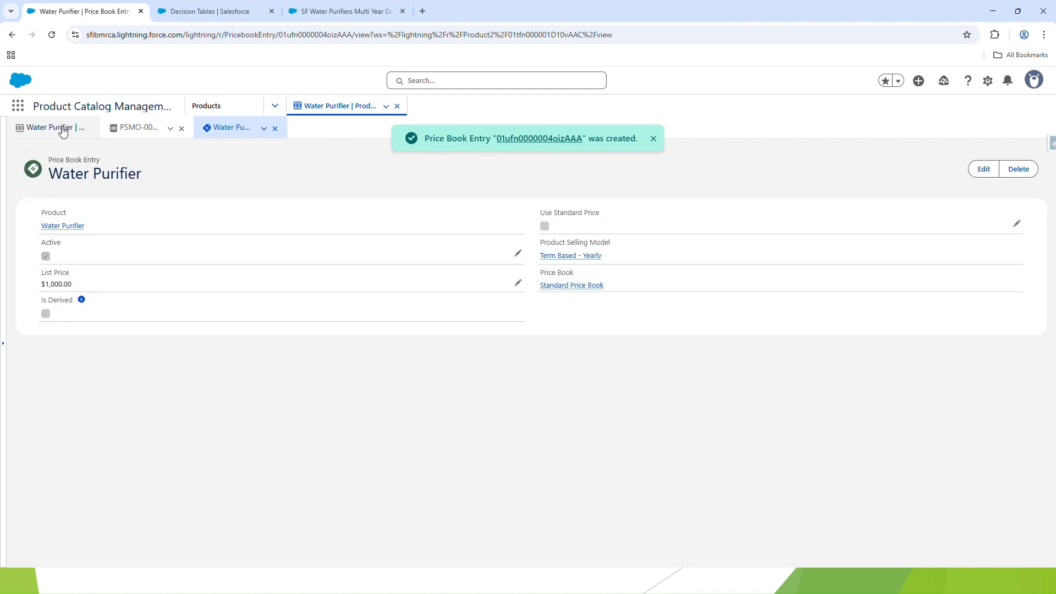
# Return to the Water Purifier's related records and start a new category assignment for the product
pyautogui.click(55, 128)
pyautogui.scroll(-5, 271, 279)
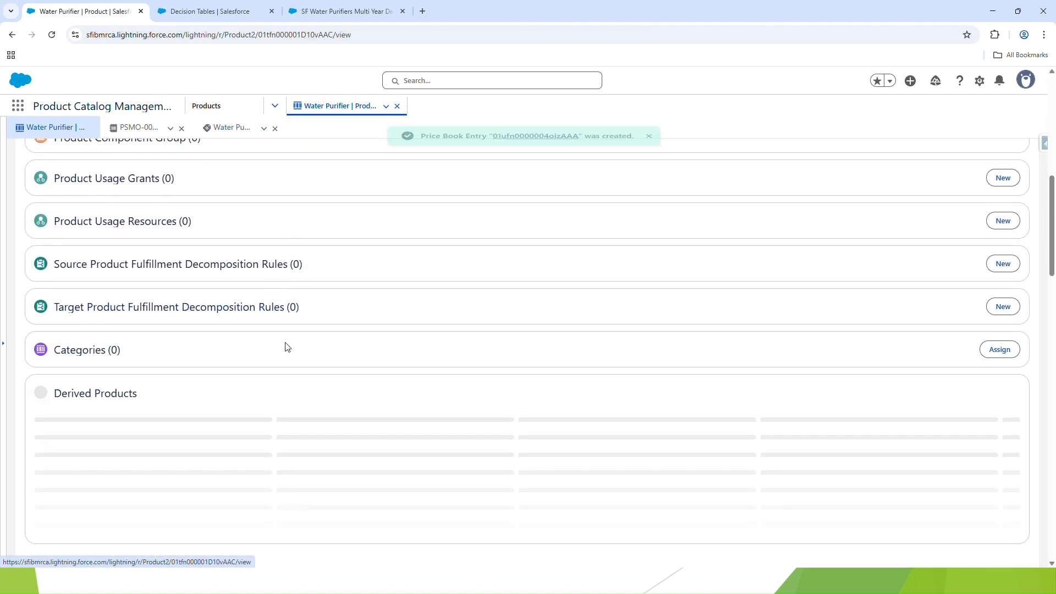
pyautogui.scroll(-4, 290, 342)
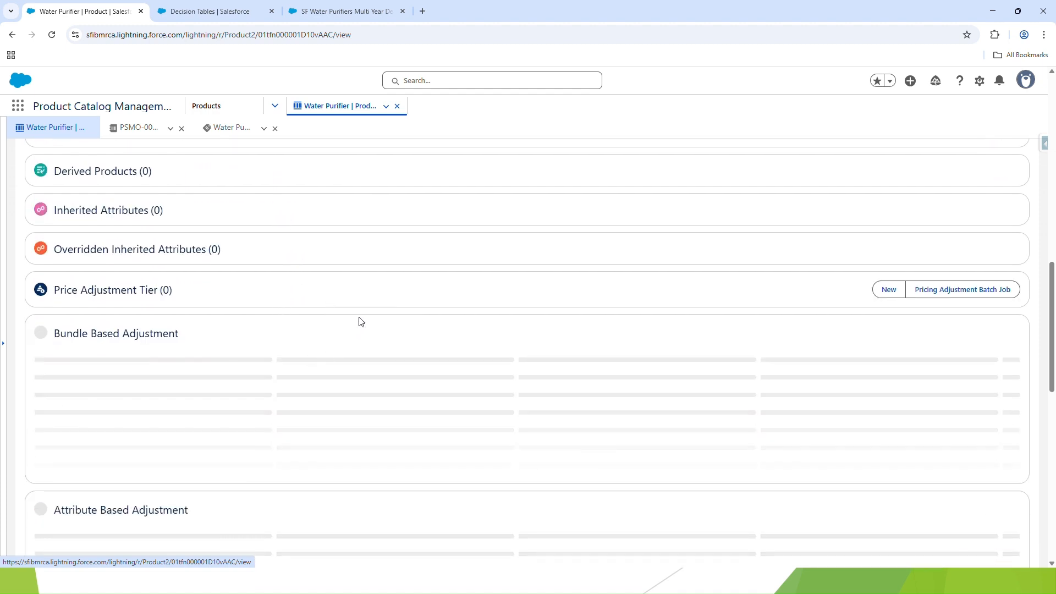
pyautogui.scroll(-4, 336, 335)
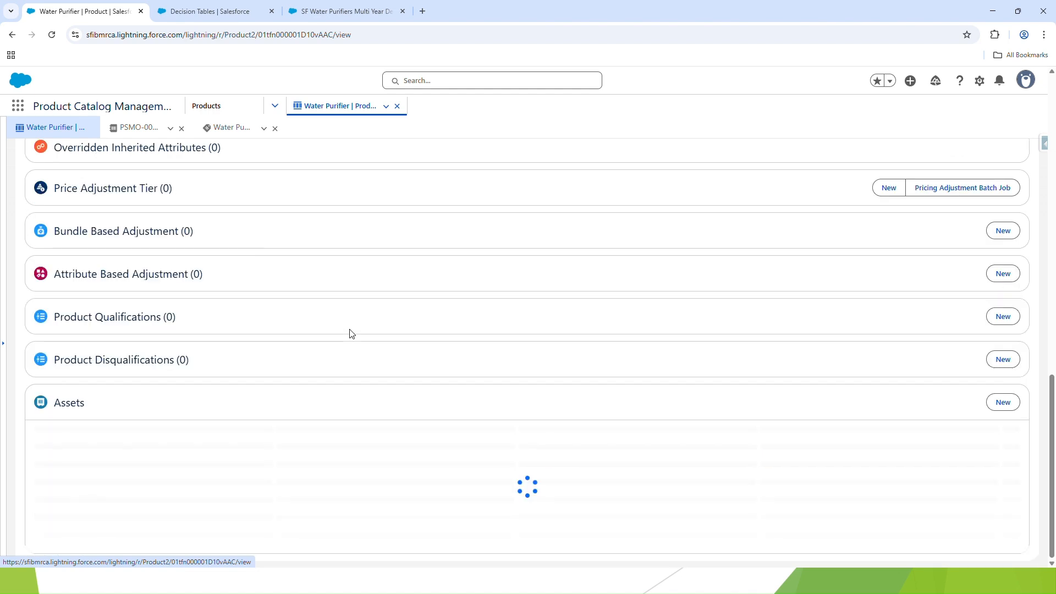
pyautogui.scroll(3, 285, 454)
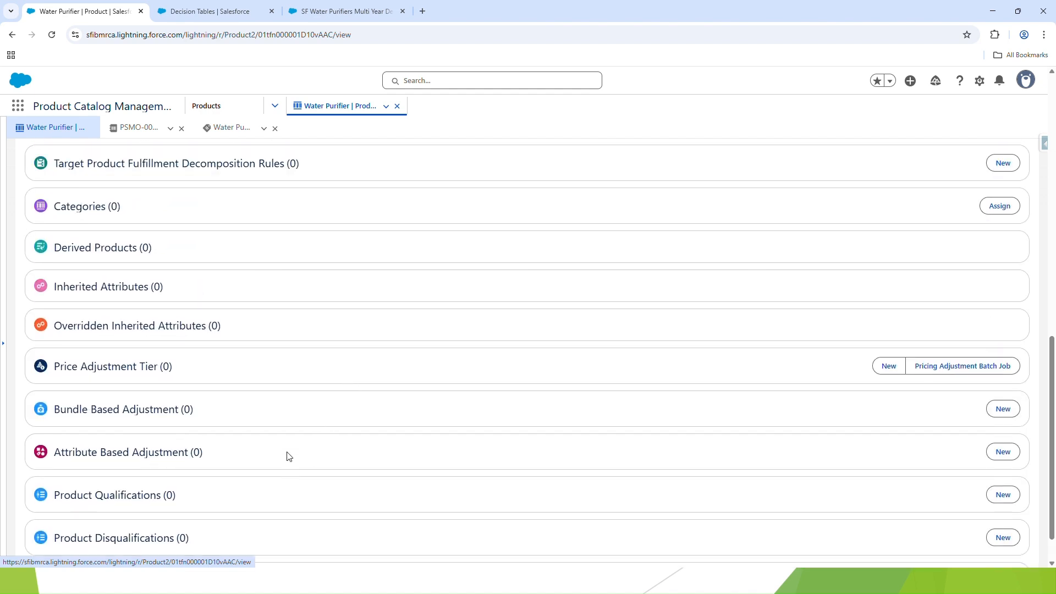
pyautogui.click(996, 327)
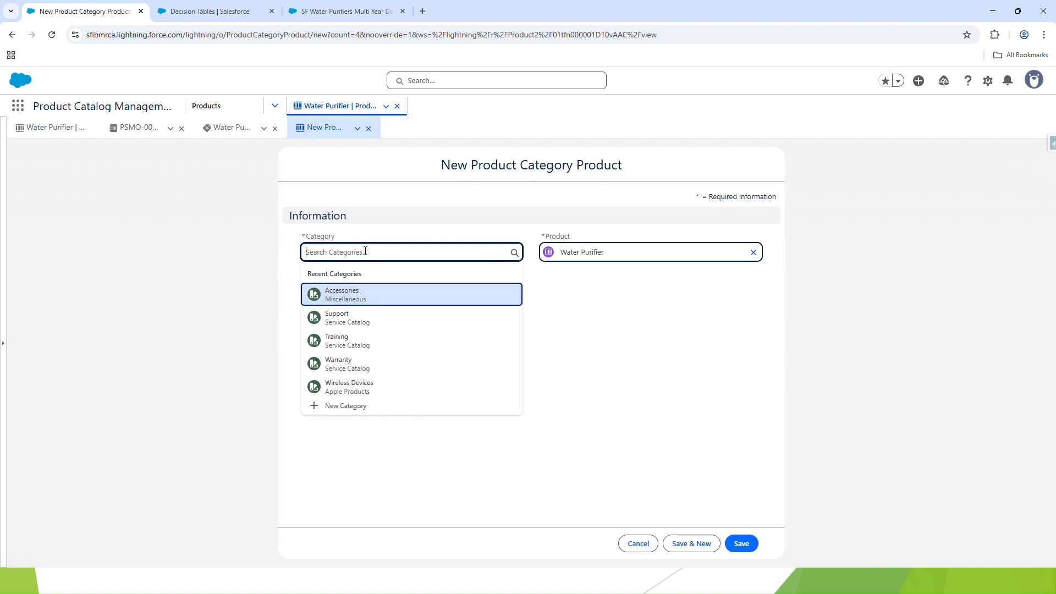
# Try to find a Hardware category for the Water Purifier's category assignment using the lookup and its advanced search
pyautogui.write('Ha')
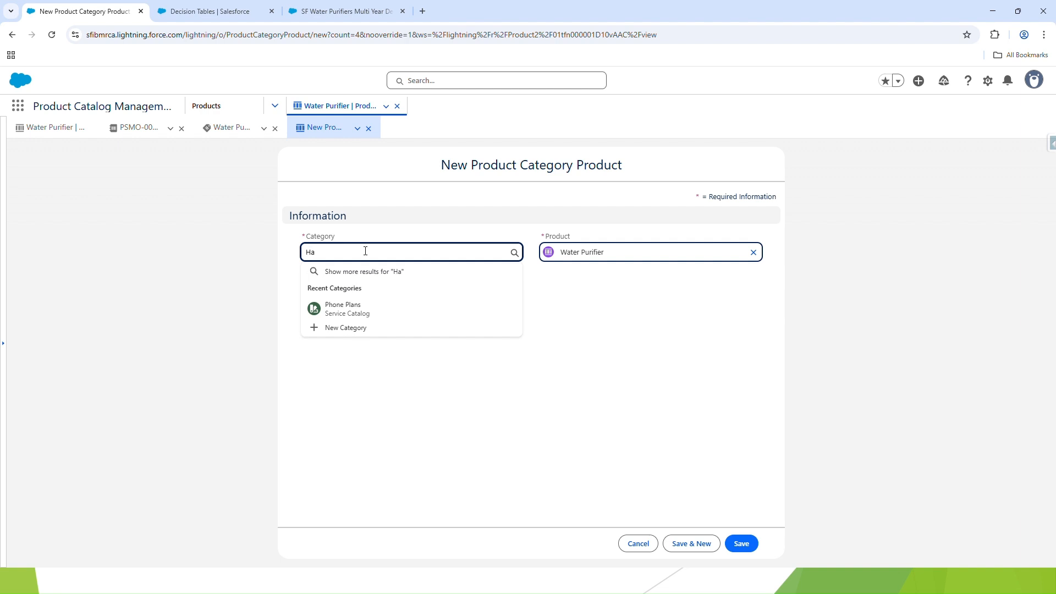
pyautogui.write('rd')
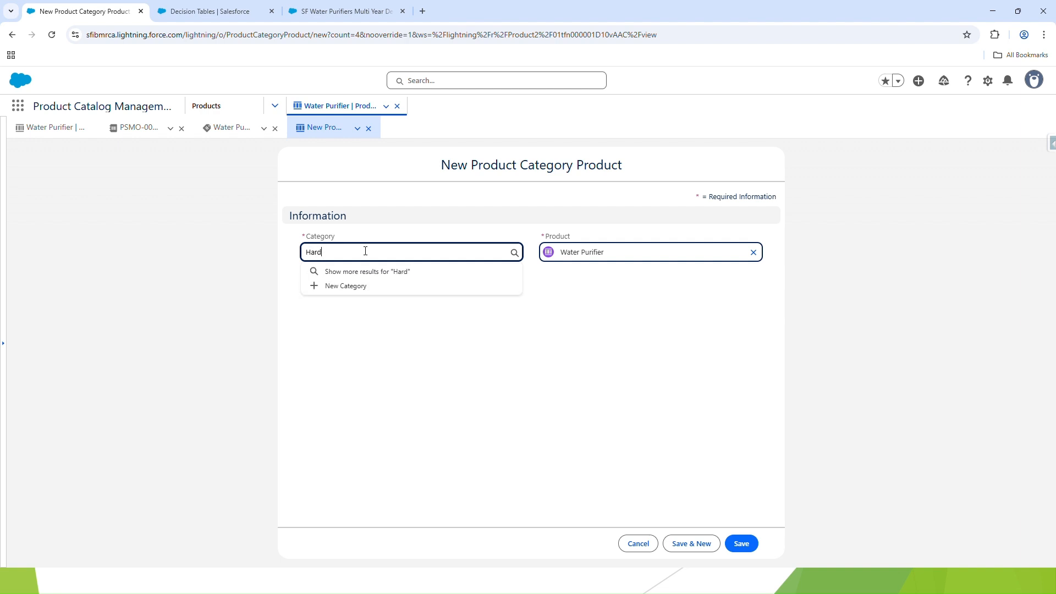
pyautogui.write('ware')
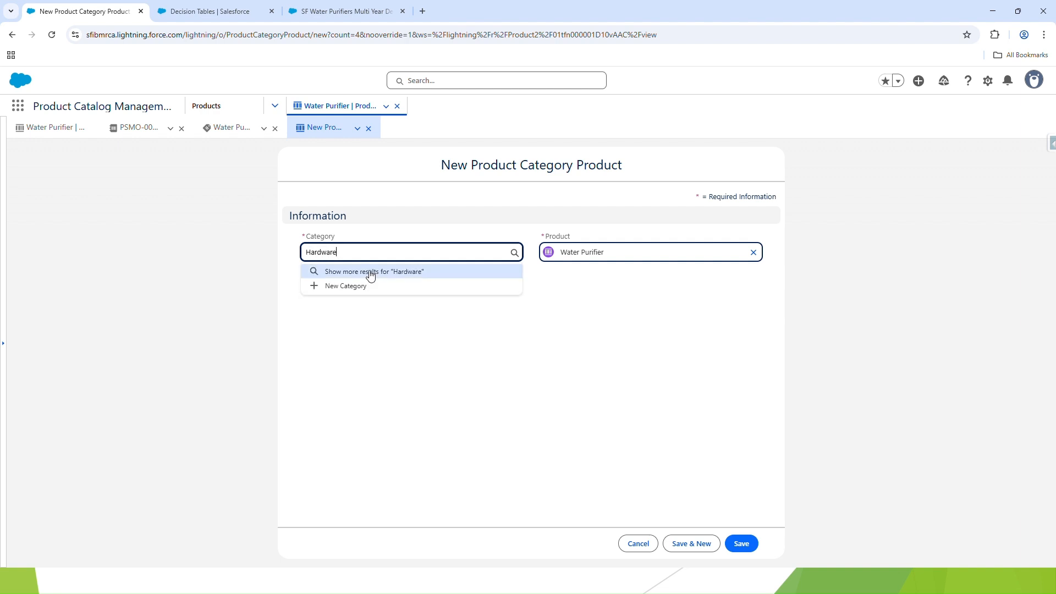
pyautogui.click(372, 274)
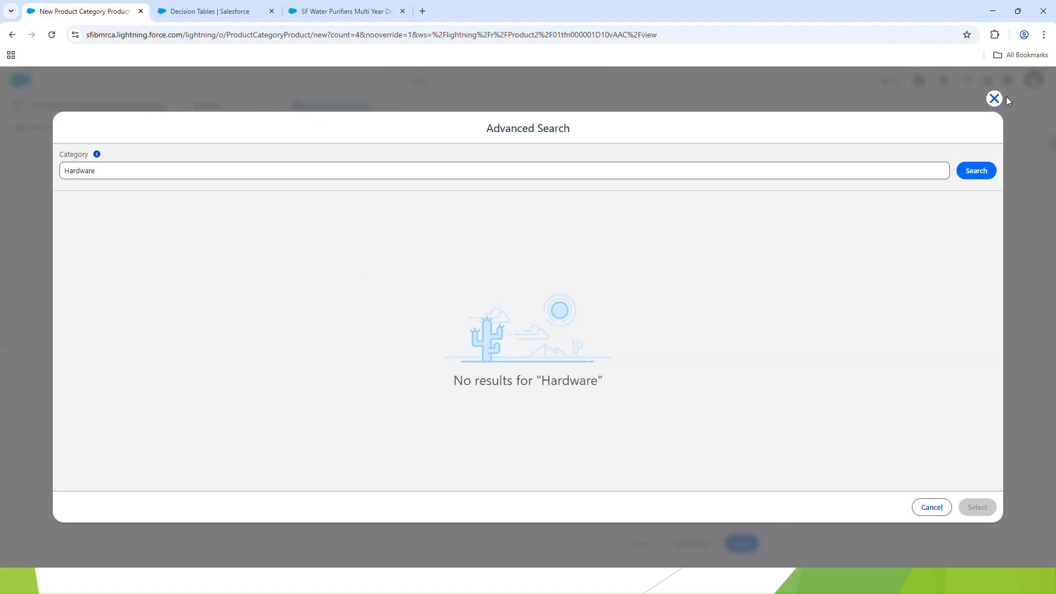
pyautogui.doubleClick(931, 171)
pyautogui.press('BackSpace')
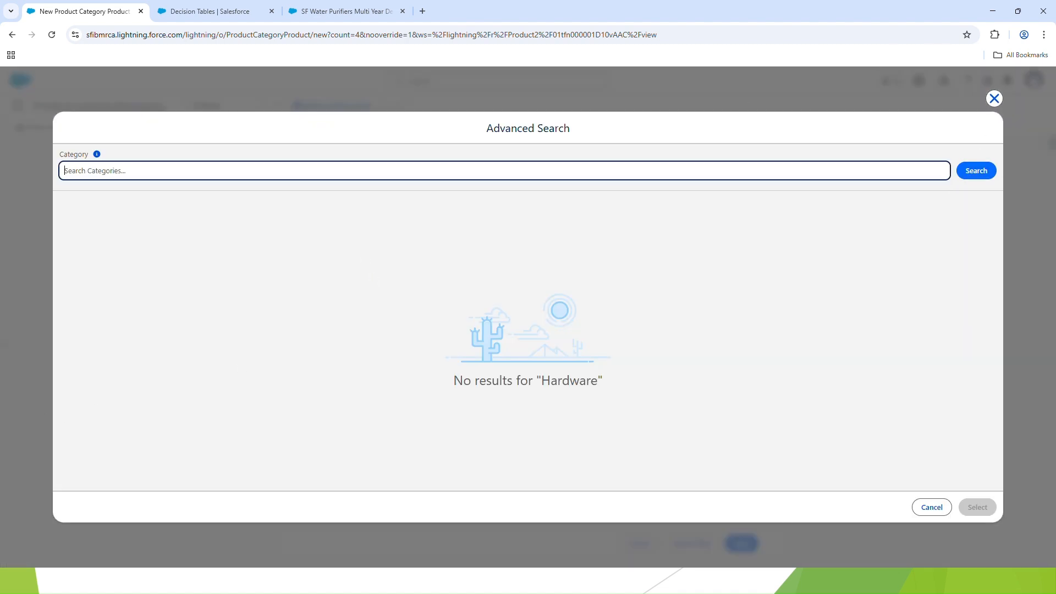
pyautogui.click(973, 171)
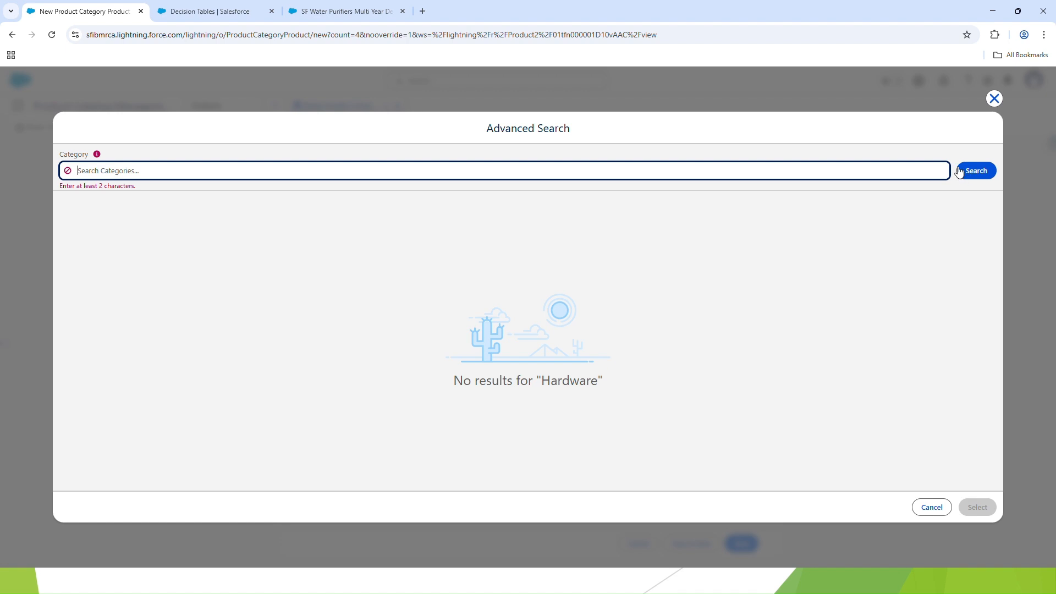
pyautogui.click(994, 99)
# Assign the Water Purifier to the Accessories category in place of the Hardware search and save the category assignment
pyautogui.doubleClick(435, 256)
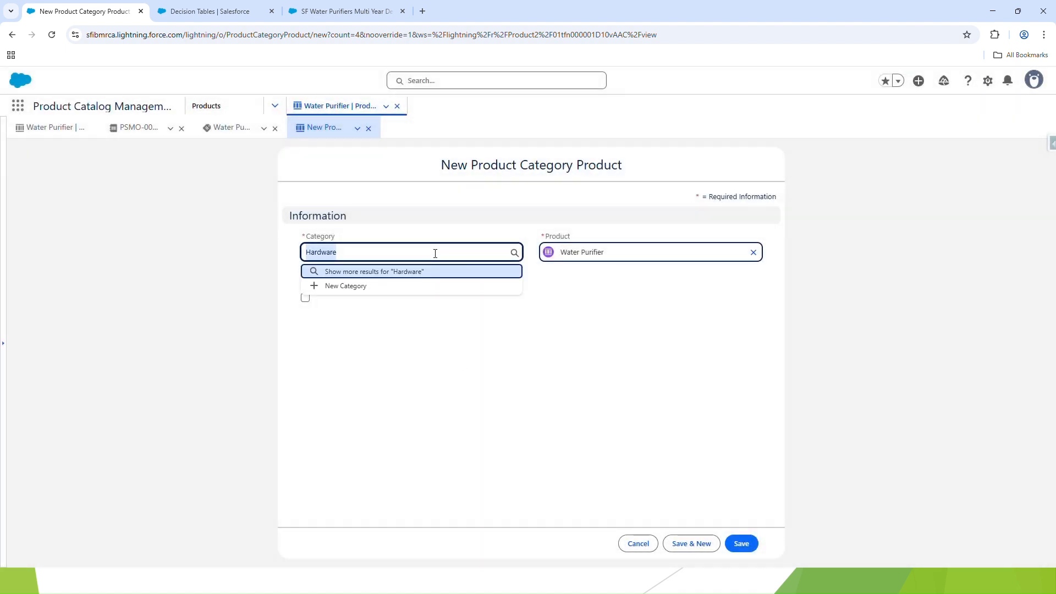
pyautogui.press('BackSpace')
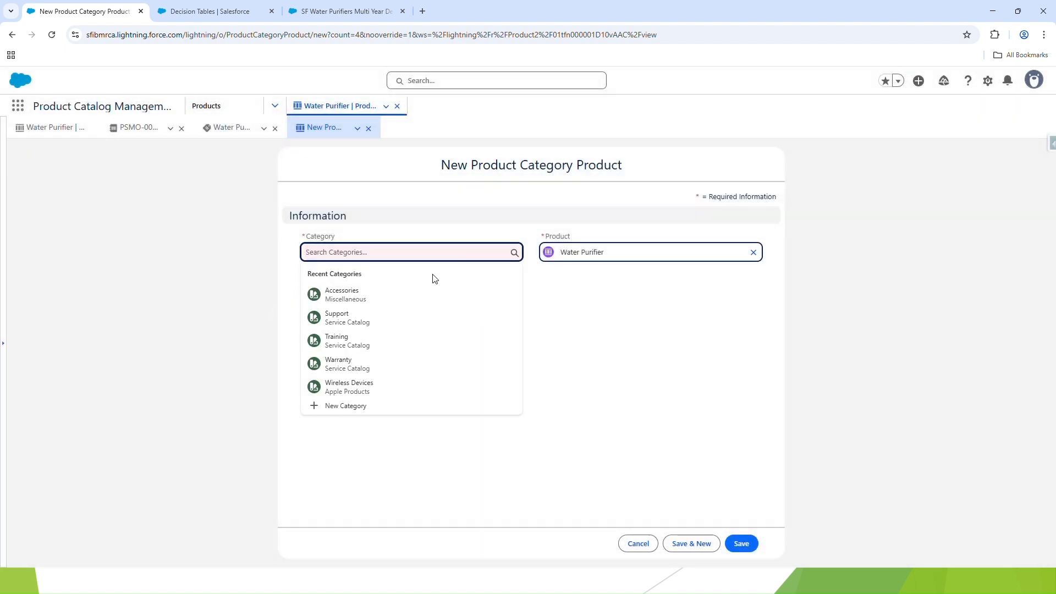
pyautogui.click(396, 300)
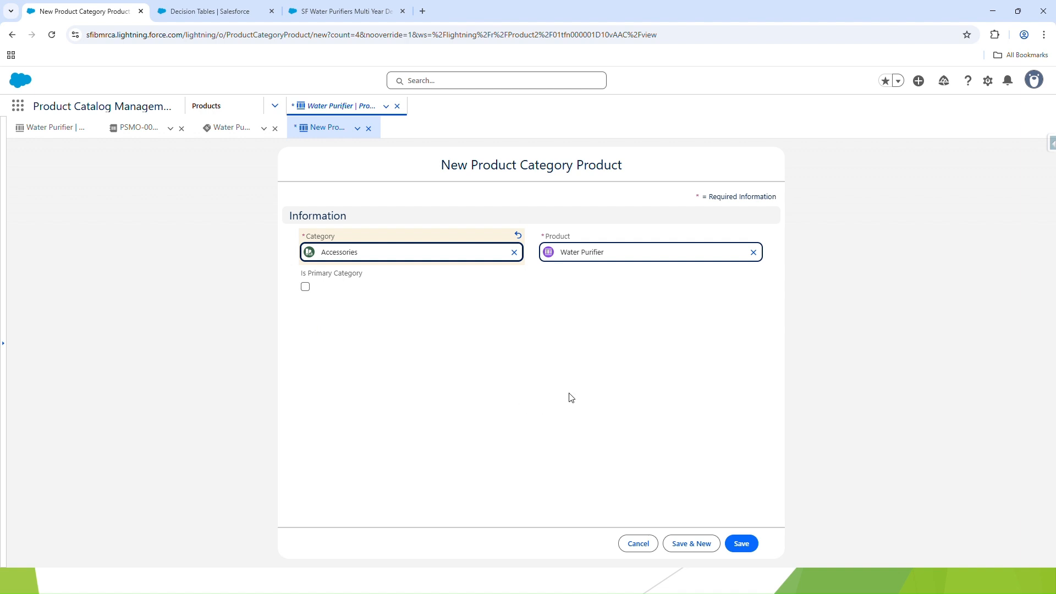
pyautogui.click(734, 543)
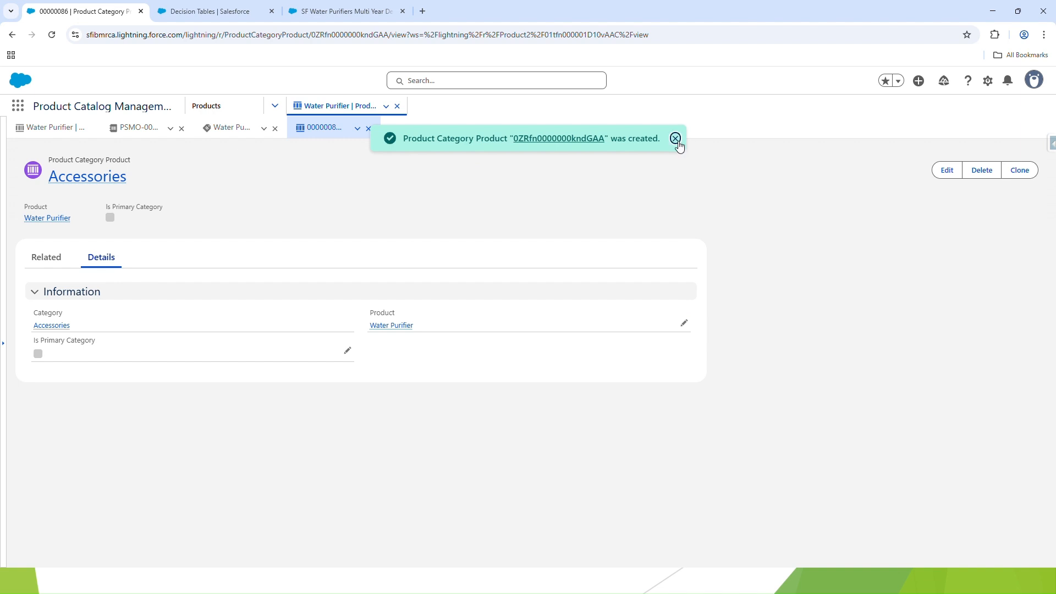
pyautogui.click(676, 139)
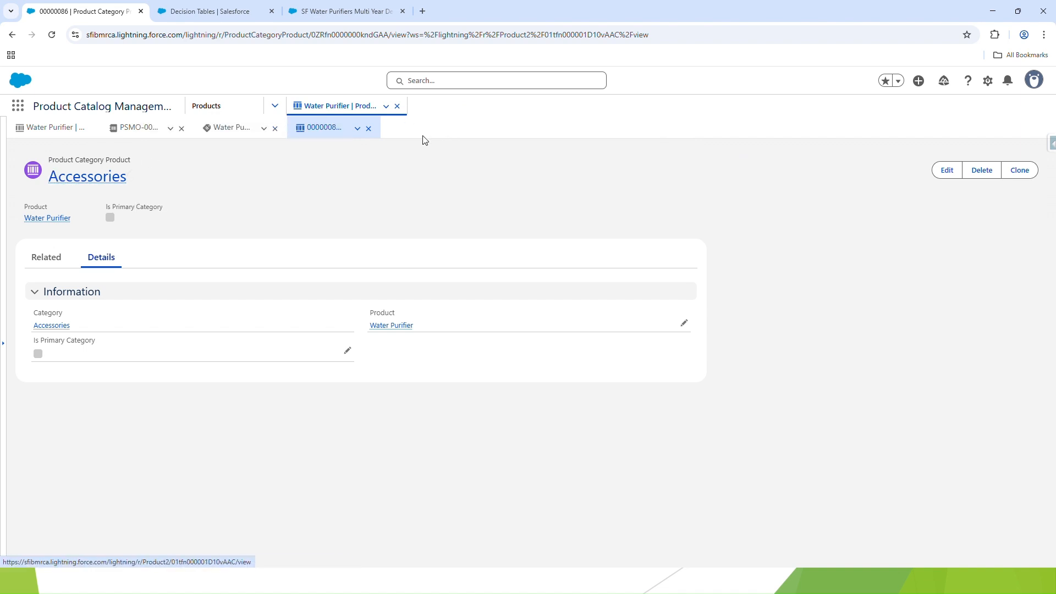
# Create a product ramp segment for the Water Purifier with the Term Based - Yearly selling model and Yearly segment type, and save it
pyautogui.click(64, 128)
pyautogui.scroll(10, 127, 266)
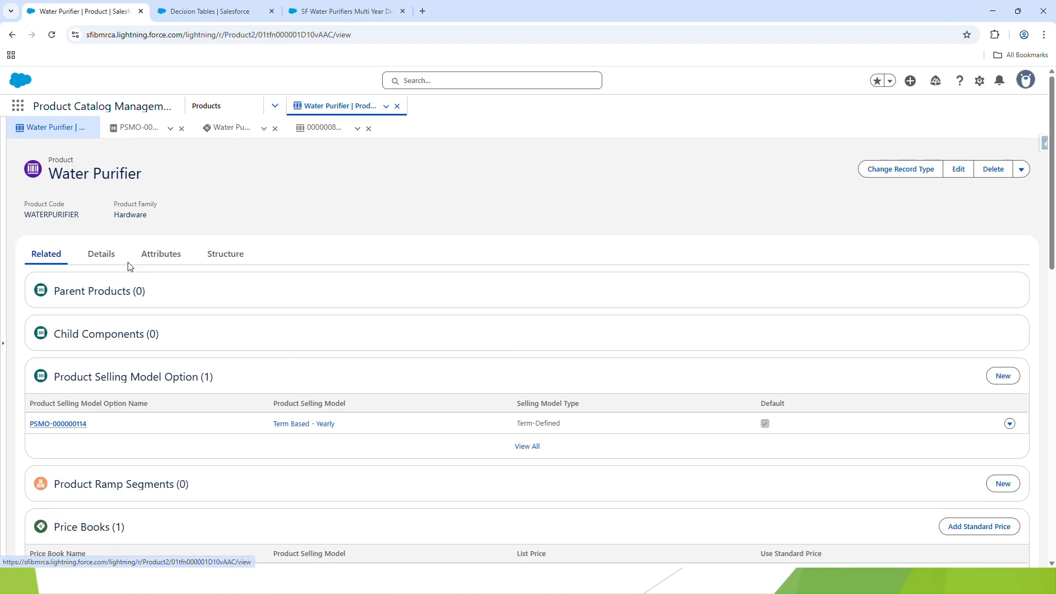
pyautogui.scroll(-3, 168, 238)
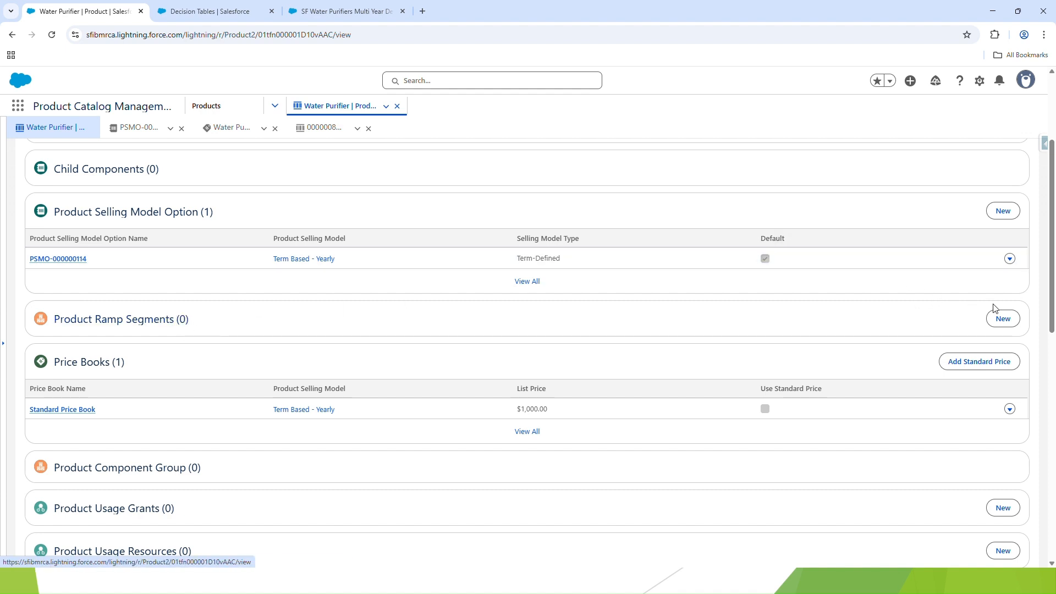
pyautogui.click(1003, 320)
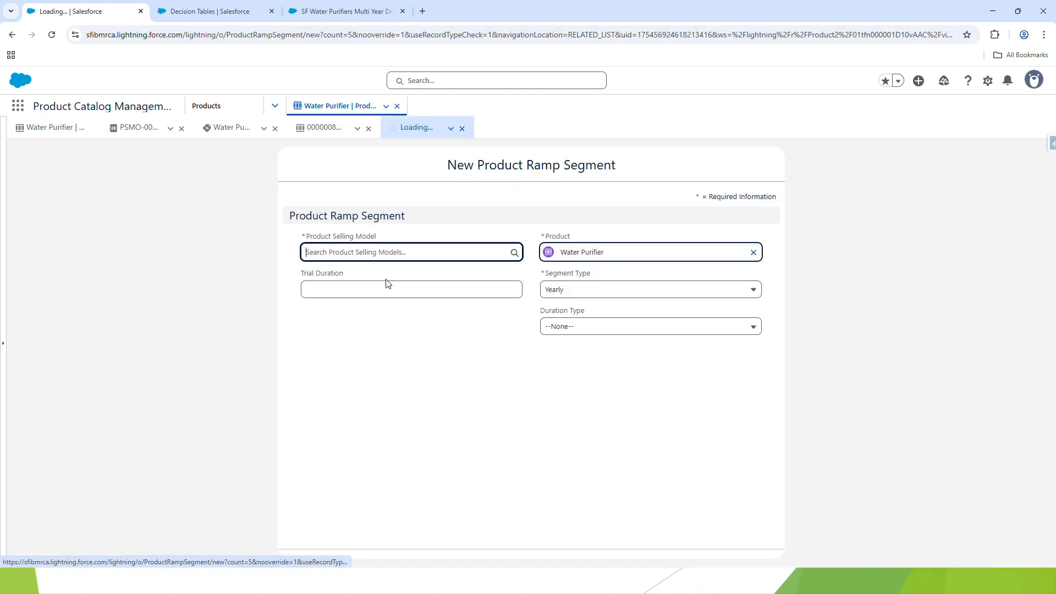
pyautogui.click(370, 253)
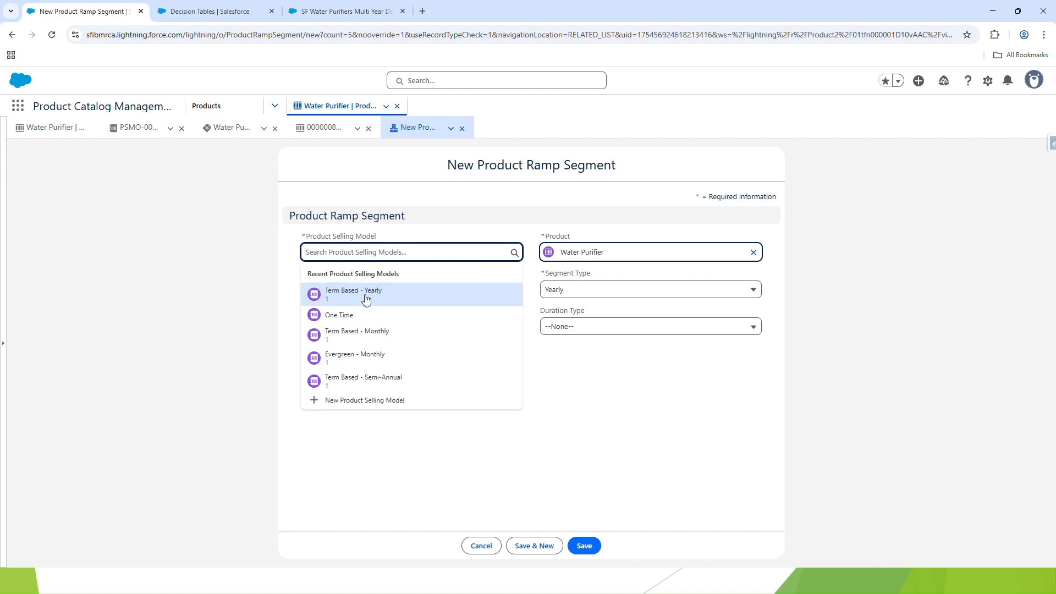
pyautogui.click(366, 294)
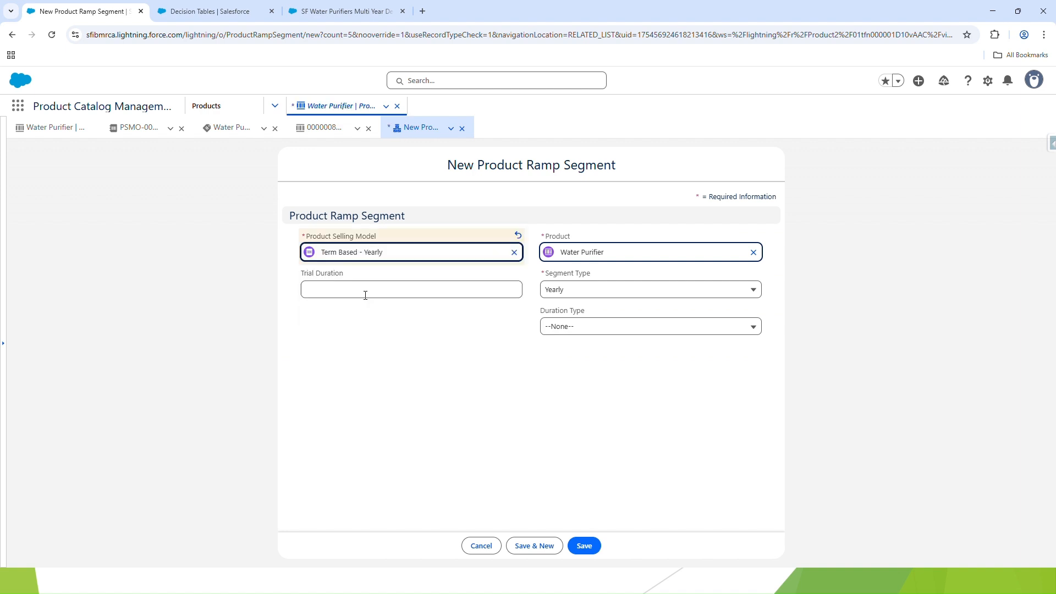
pyautogui.click(567, 292)
pyautogui.click(590, 328)
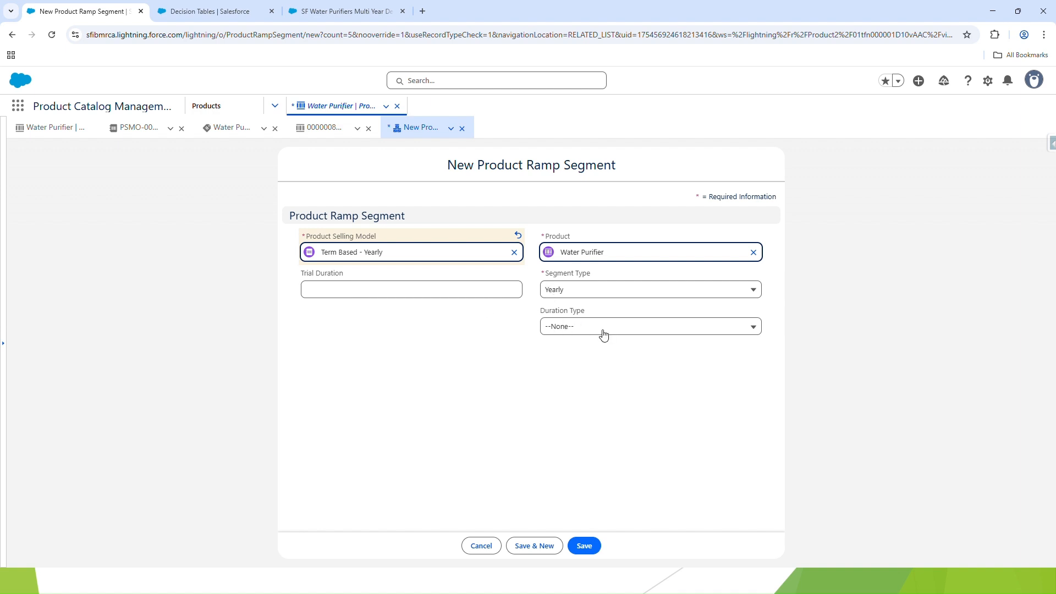
pyautogui.click(579, 547)
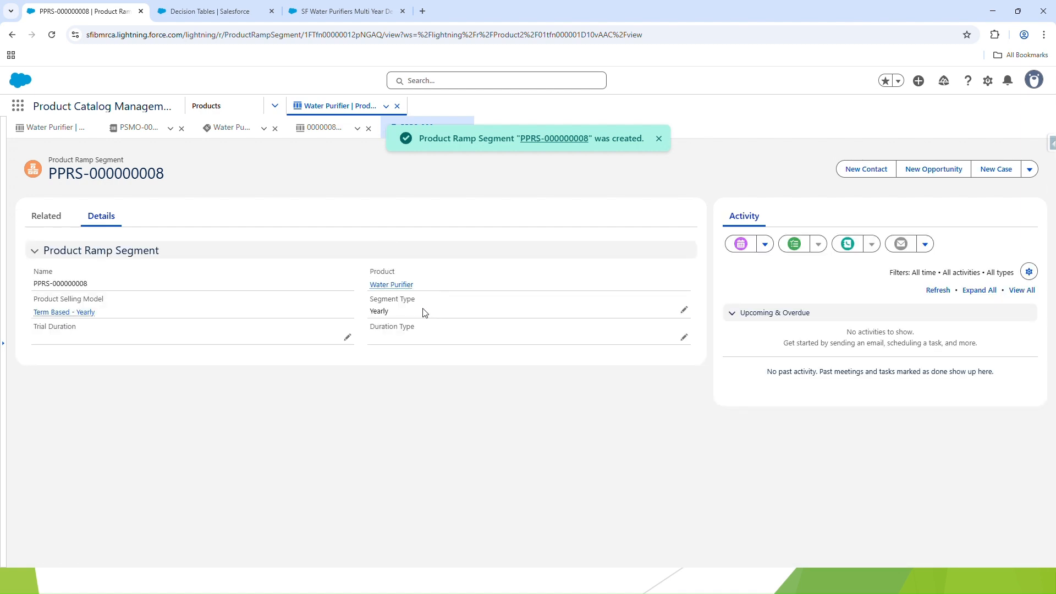
pyautogui.click(659, 138)
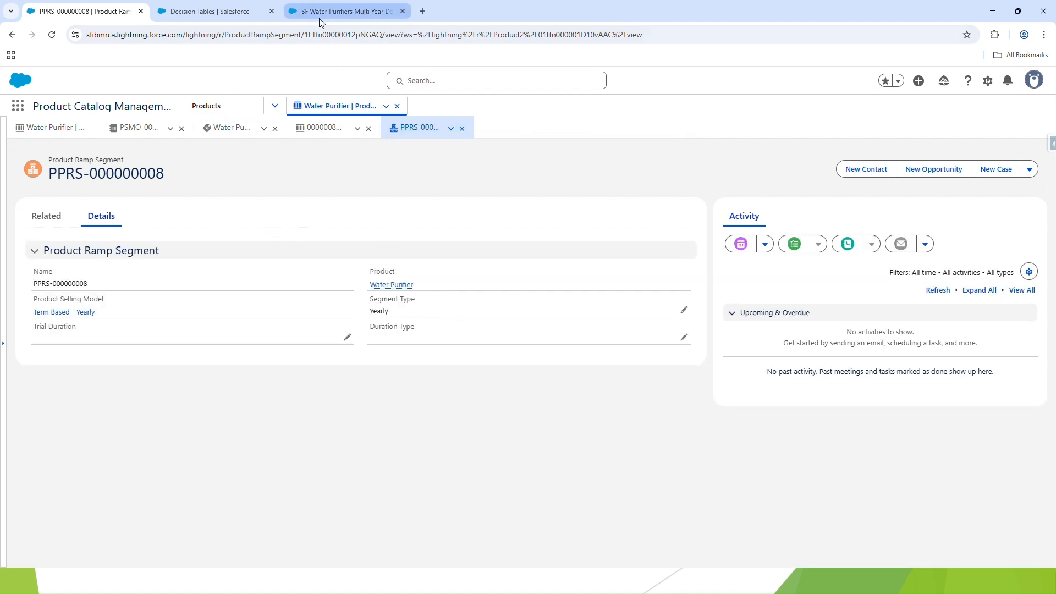
# Refresh the Price Book Entries V2 decision table in Setup and reload its page
pyautogui.moveTo(320, 18)
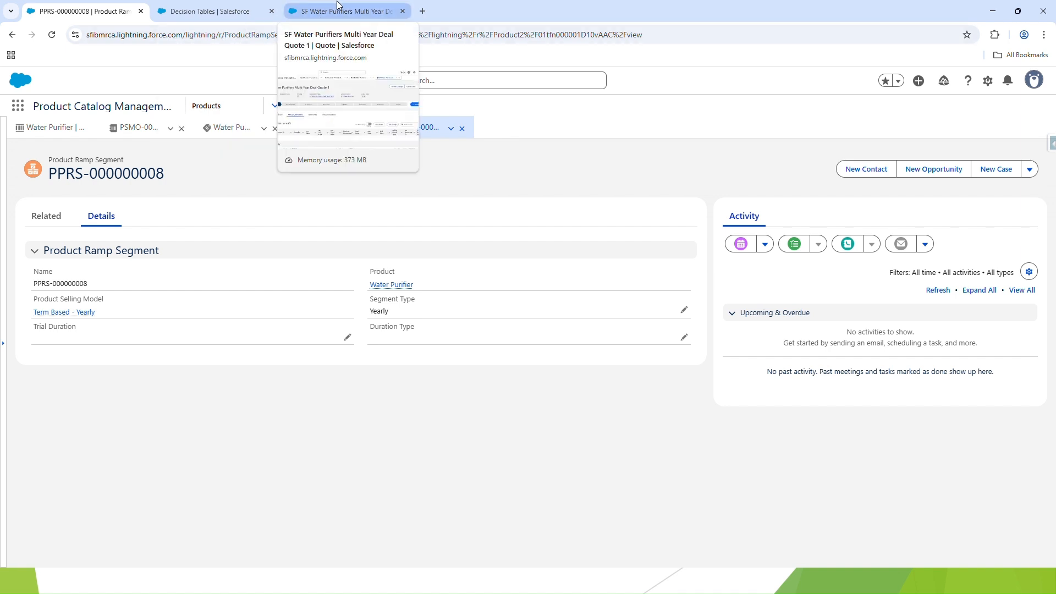
pyautogui.click(206, 13)
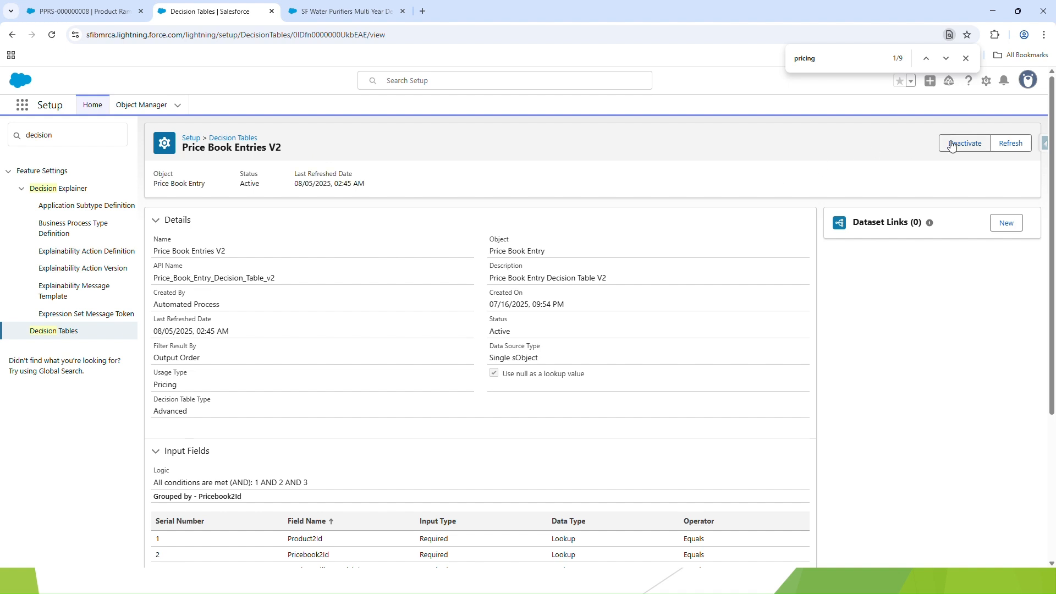
pyautogui.click(1026, 143)
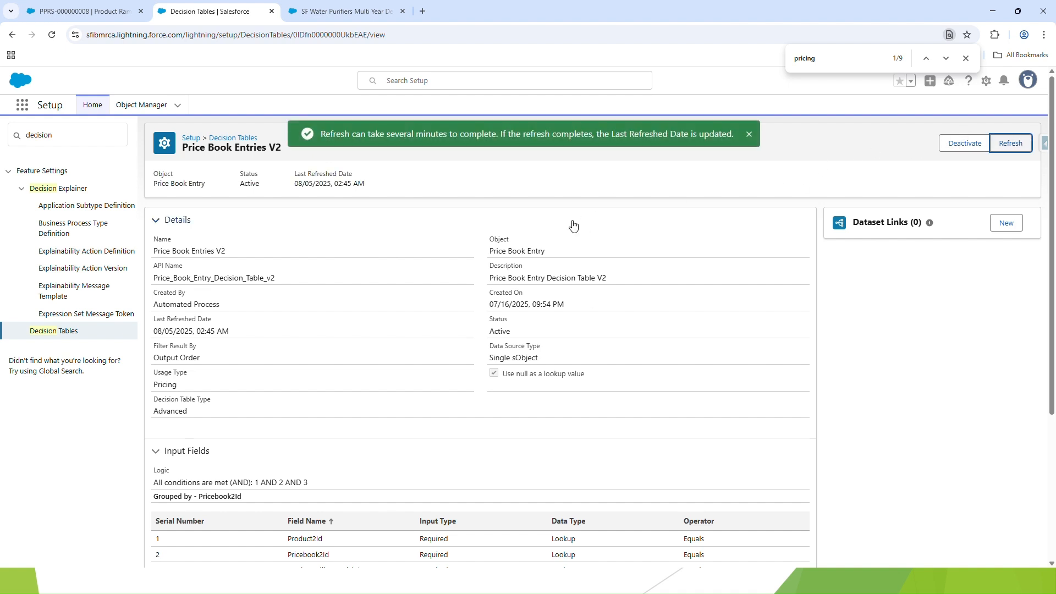
pyautogui.click(51, 35)
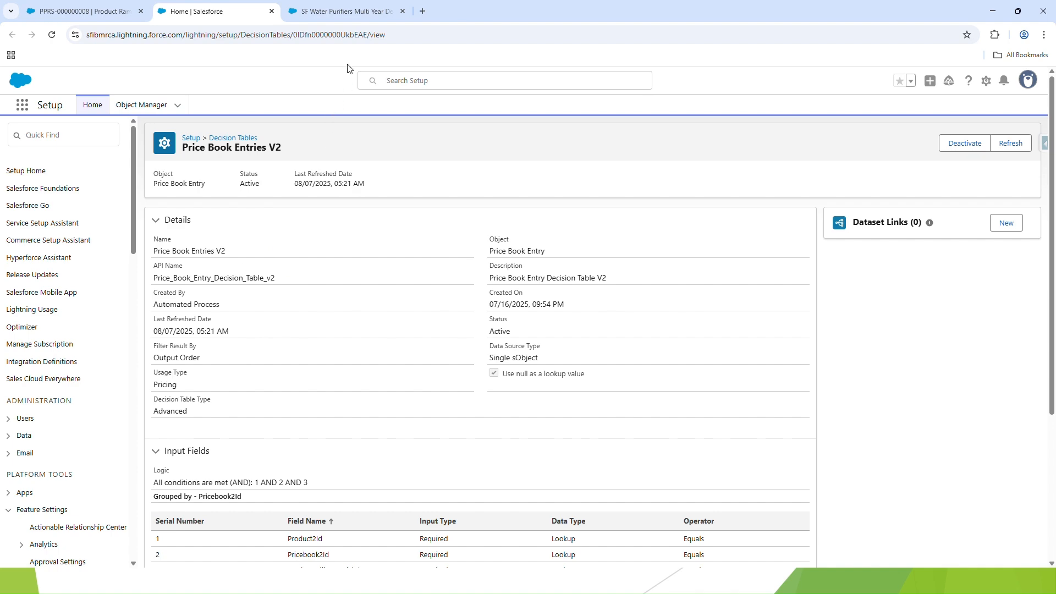
# Add the Water Purifier from the Miscellaneous catalog to the SF Water Purifiers Multi Year Deal Quote 1 and save the quote
pyautogui.click(346, 12)
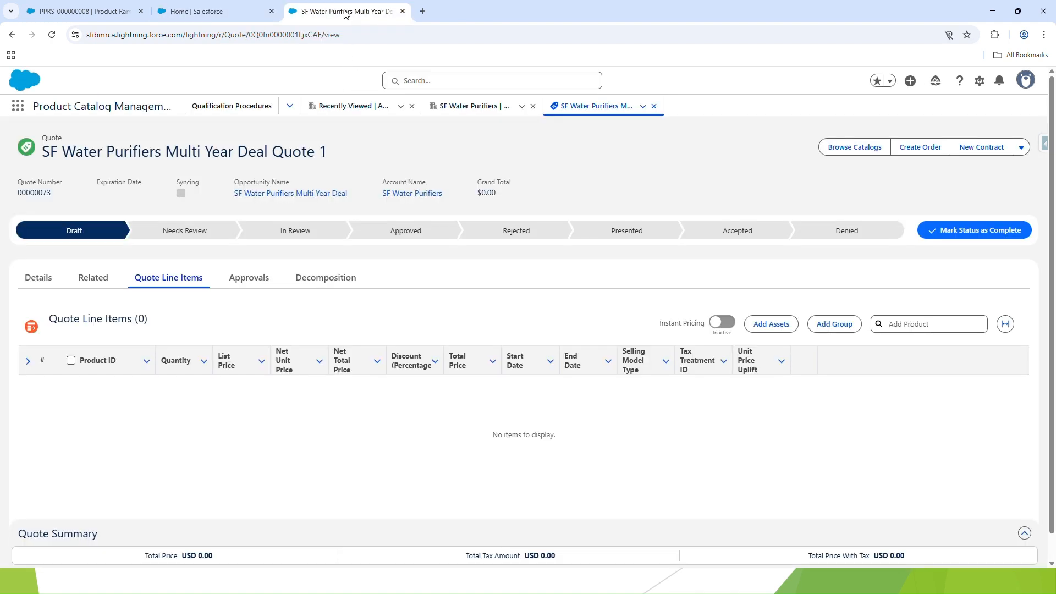
pyautogui.click(853, 150)
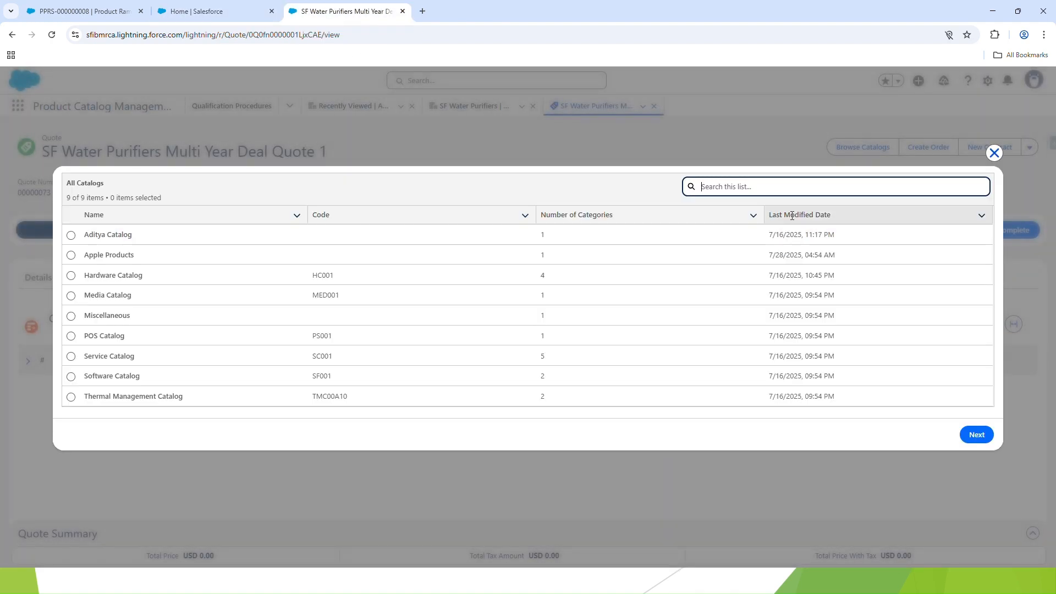
pyautogui.click(70, 316)
pyautogui.click(967, 434)
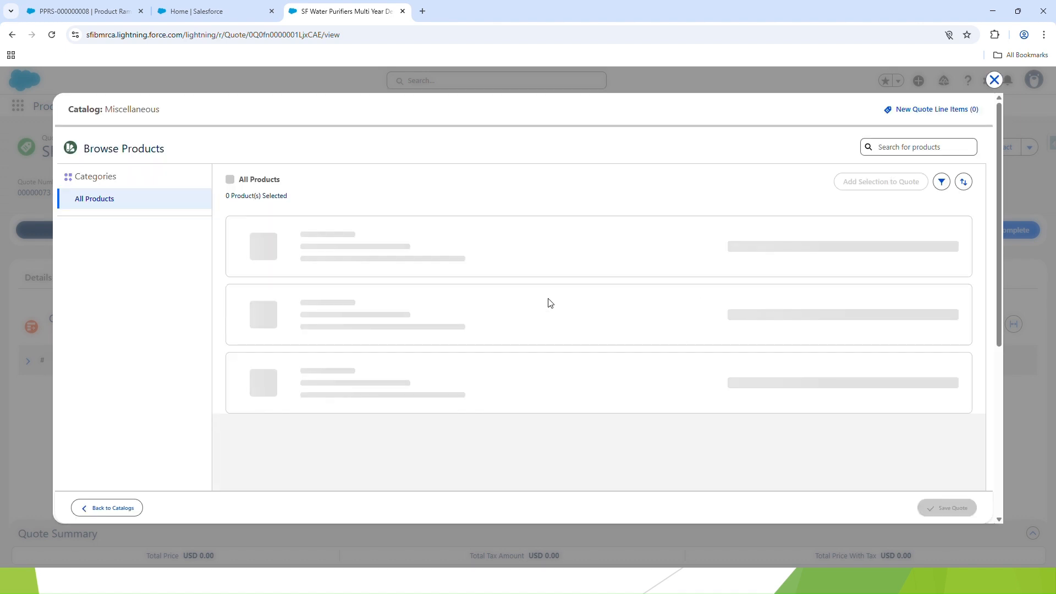
pyautogui.scroll(-1, 504, 298)
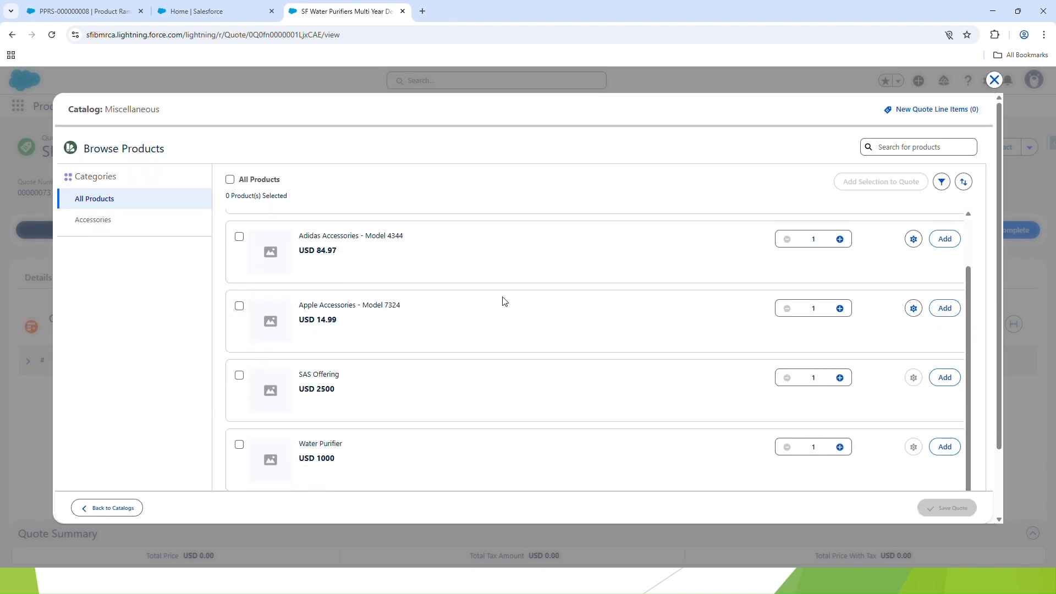
pyautogui.click(240, 445)
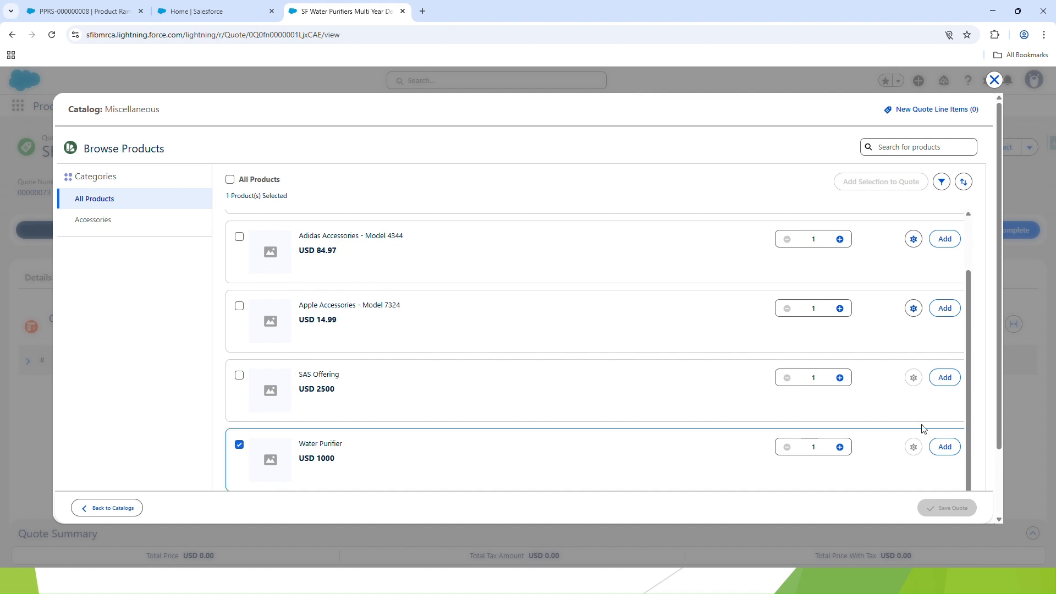
pyautogui.click(945, 447)
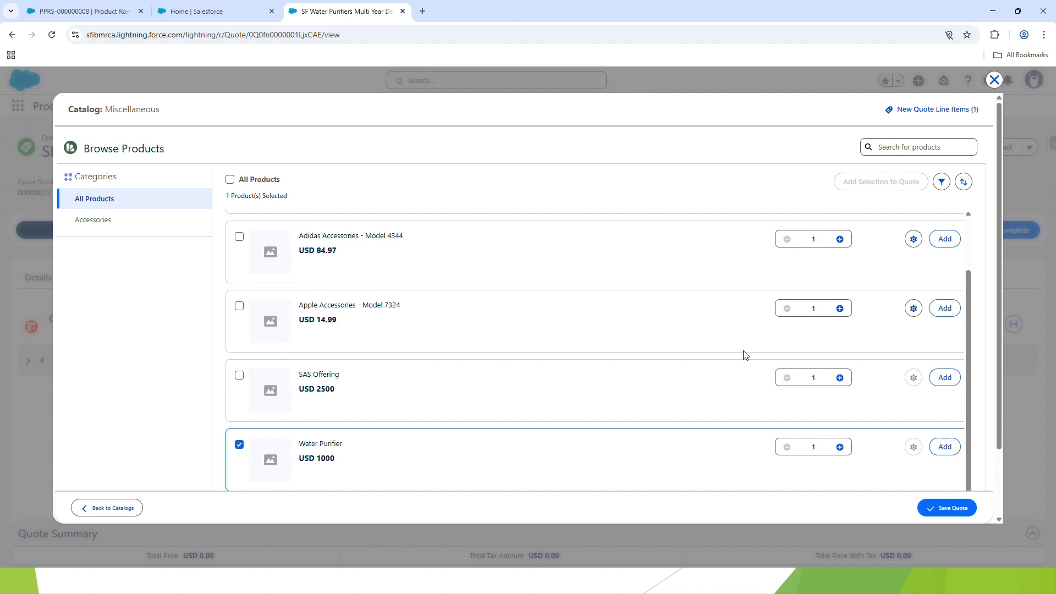
pyautogui.click(942, 508)
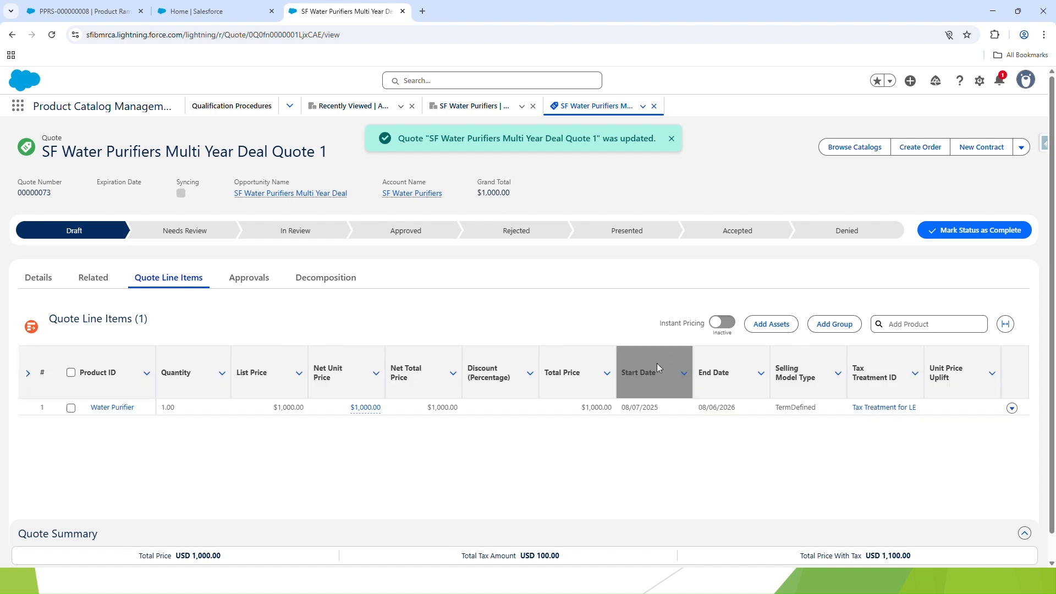
# Start a ramp on the Water Purifier quote line and generate annual segments for a 36-month subscription term
pyautogui.click(1013, 408)
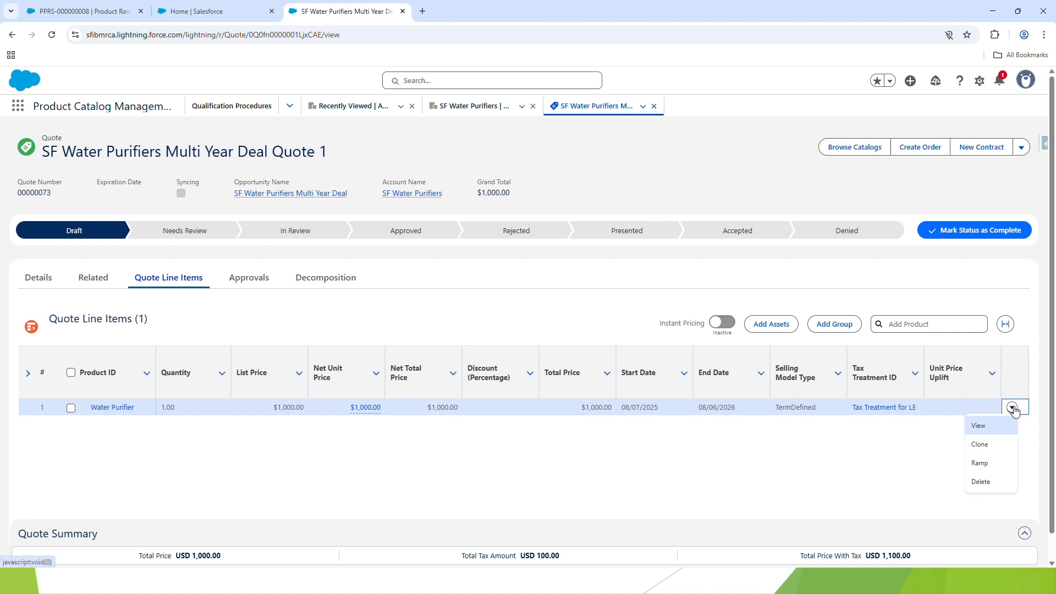
pyautogui.click(986, 467)
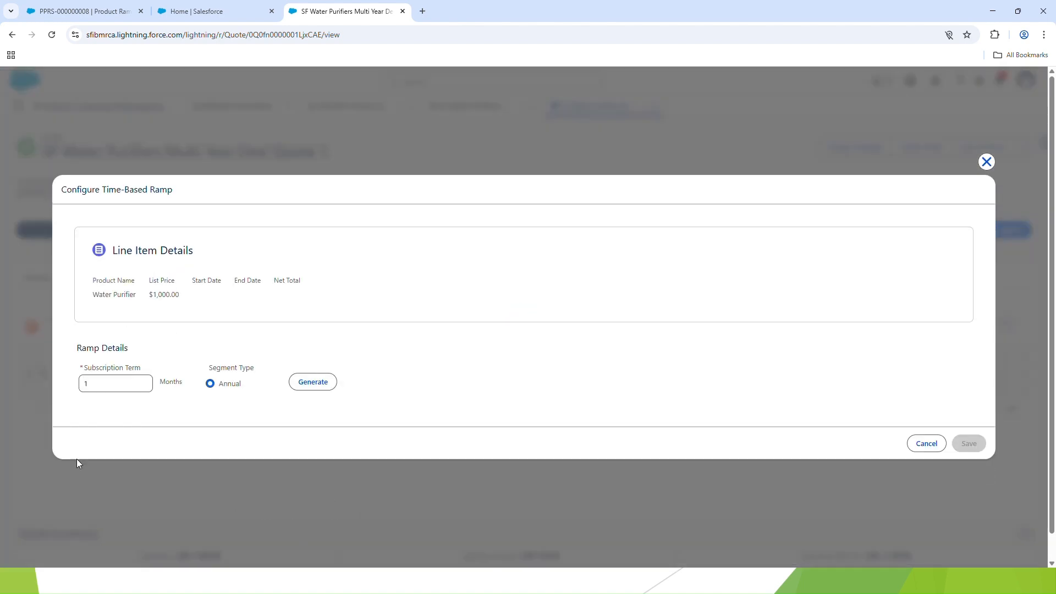
pyautogui.click(108, 379)
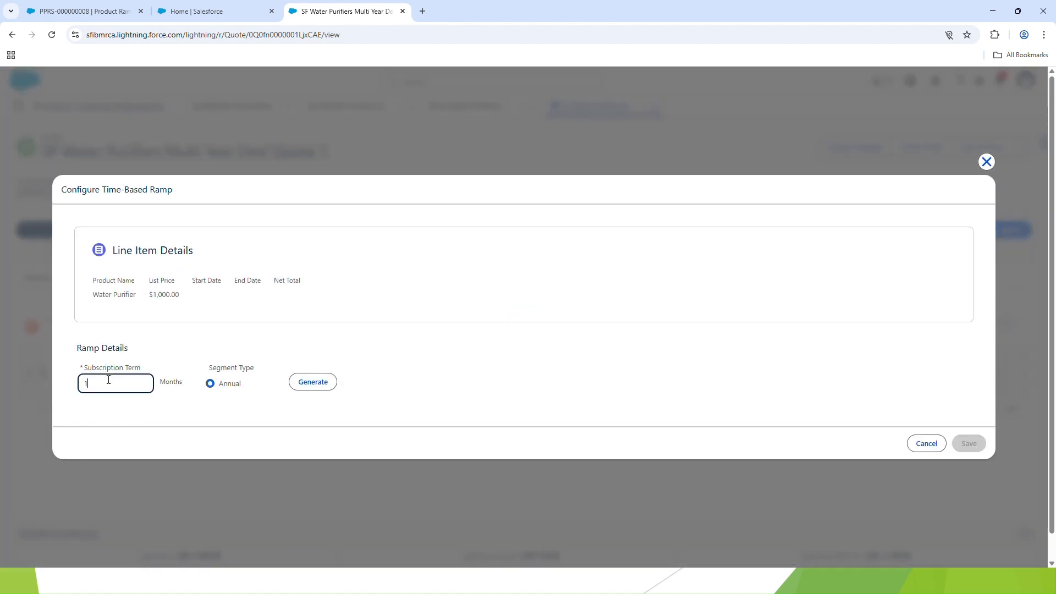
pyautogui.moveTo(91, 380); pyautogui.dragTo(78, 388)
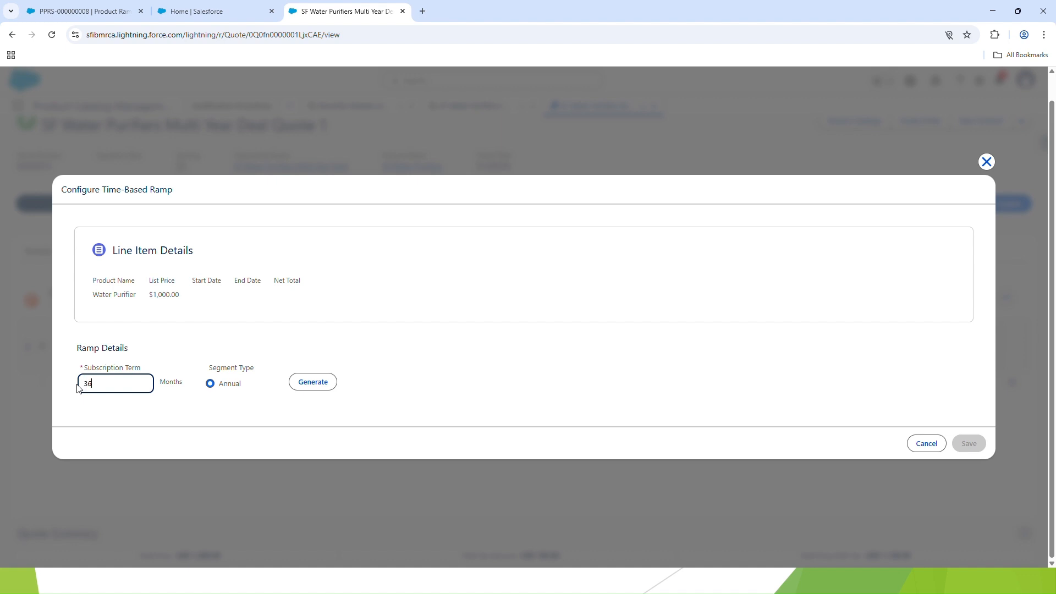
pyautogui.click(138, 396)
pyautogui.click(297, 383)
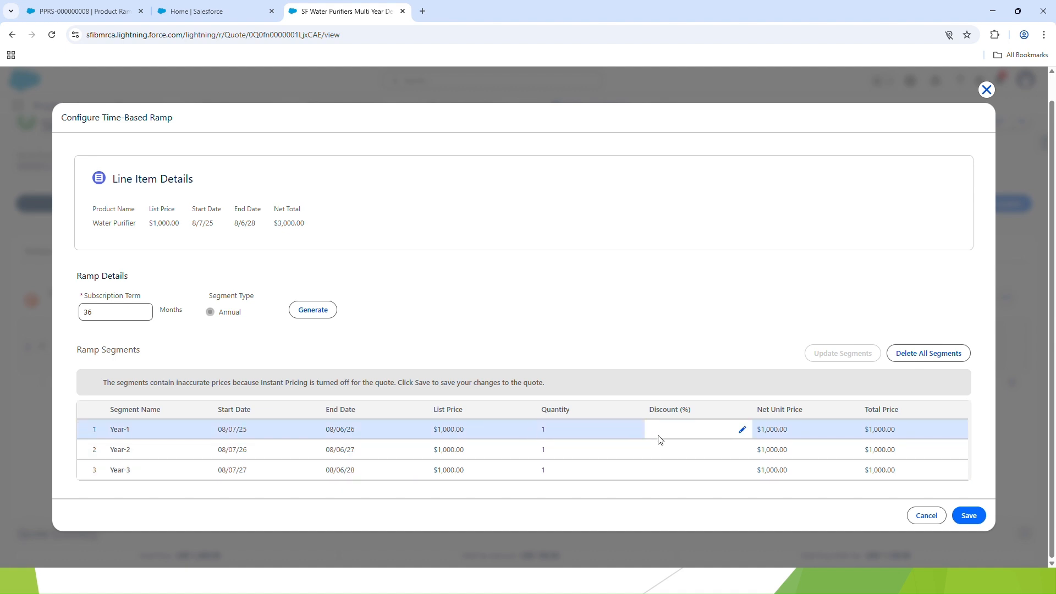
# Set the ramp segment quantities to 50 for Year-1, 100 for Year-2 and 150 for Year-3
pyautogui.click(638, 430)
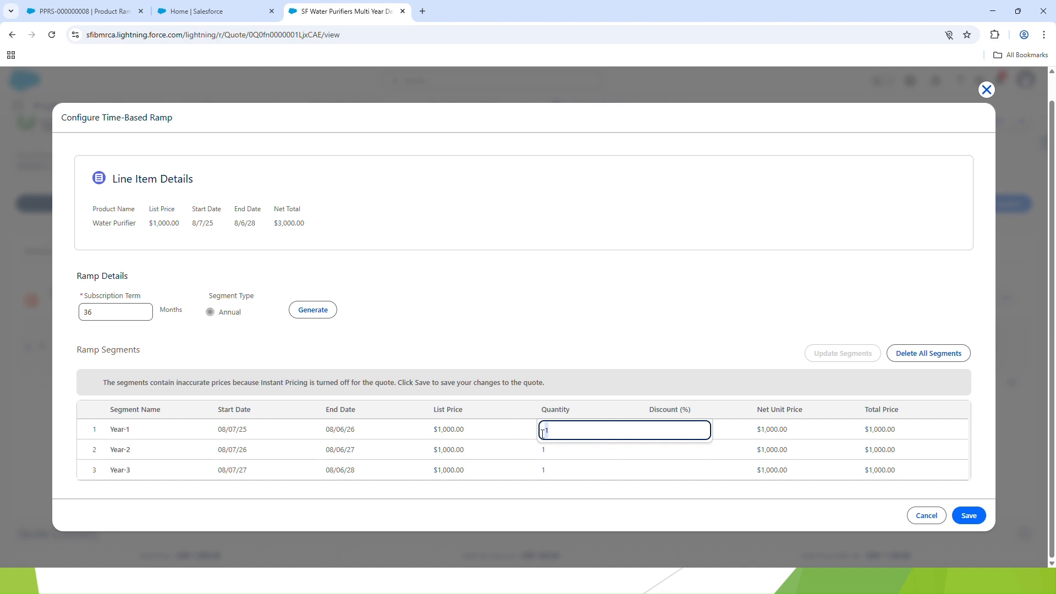
pyautogui.write('50')
pyautogui.click(565, 456)
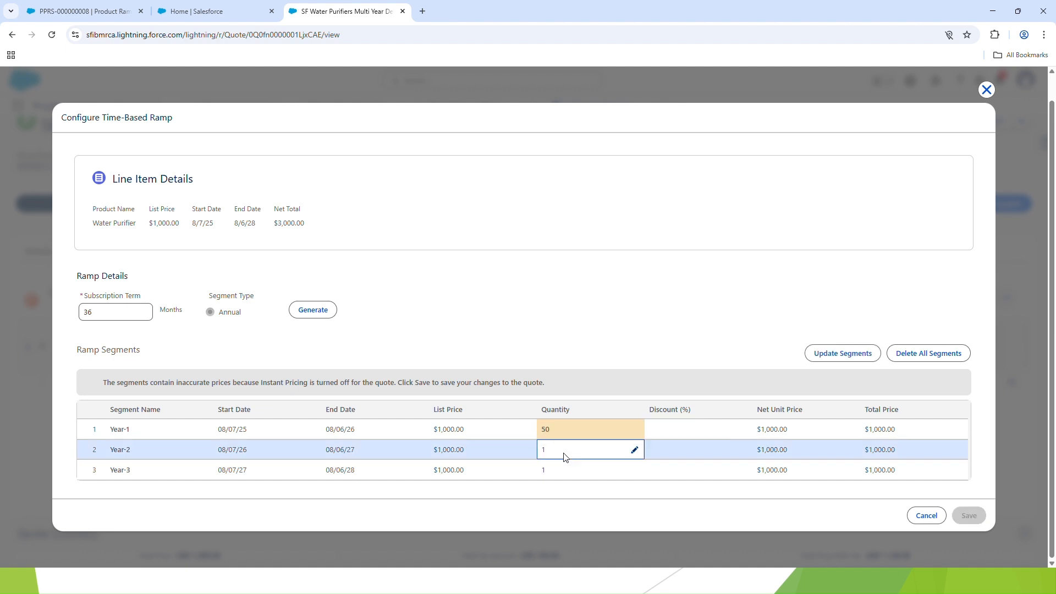
pyautogui.click(634, 451)
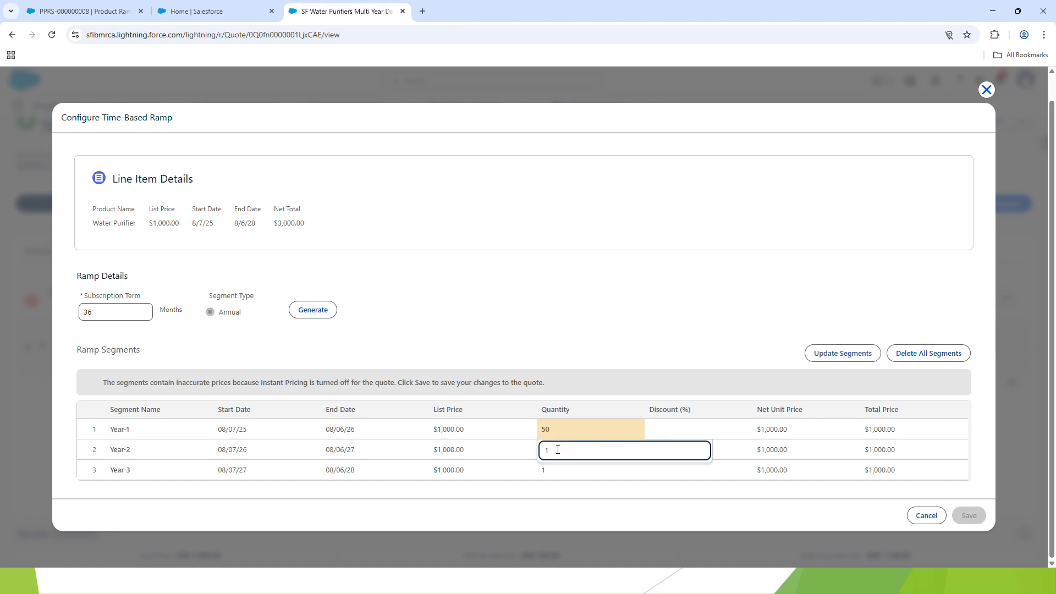
pyautogui.write('00')
pyautogui.click(577, 474)
pyautogui.click(634, 471)
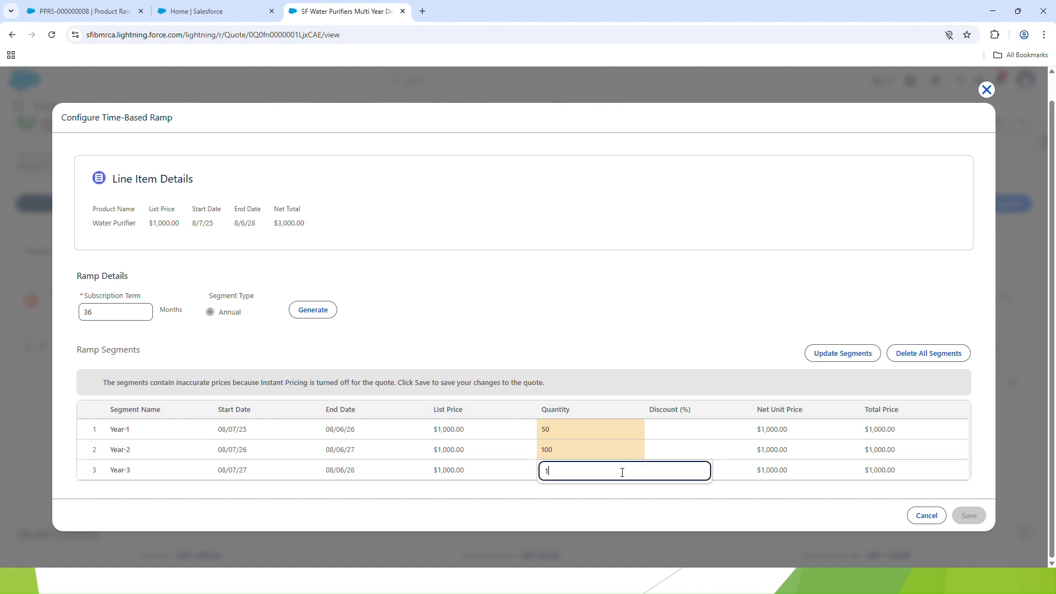
pyautogui.click(677, 450)
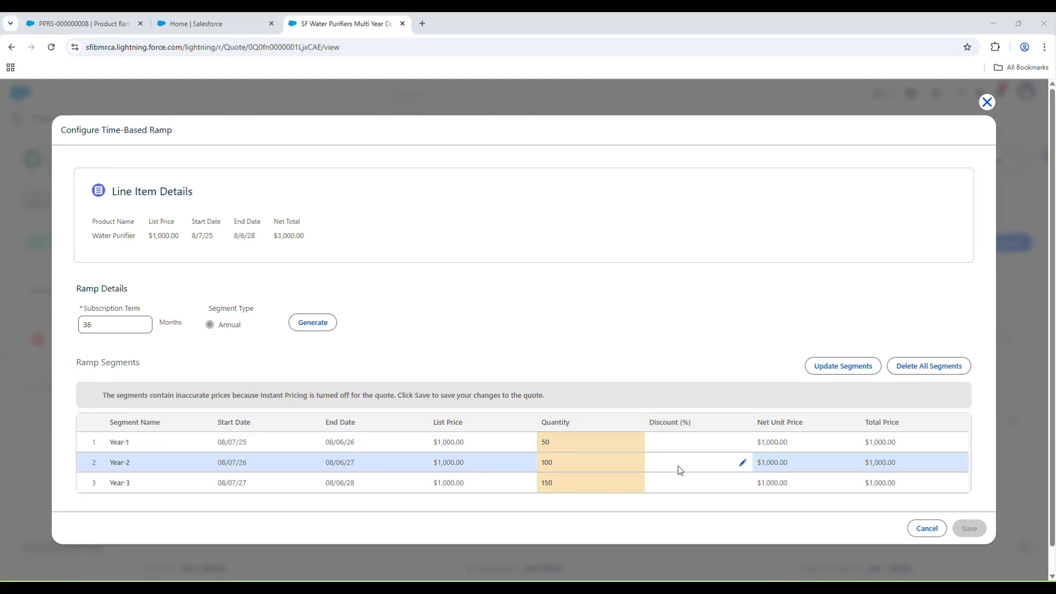
# Set the ramp segment discounts to 10% for Year-2 and 20% for Year-3, update the segments and save the ramp
pyautogui.click(742, 464)
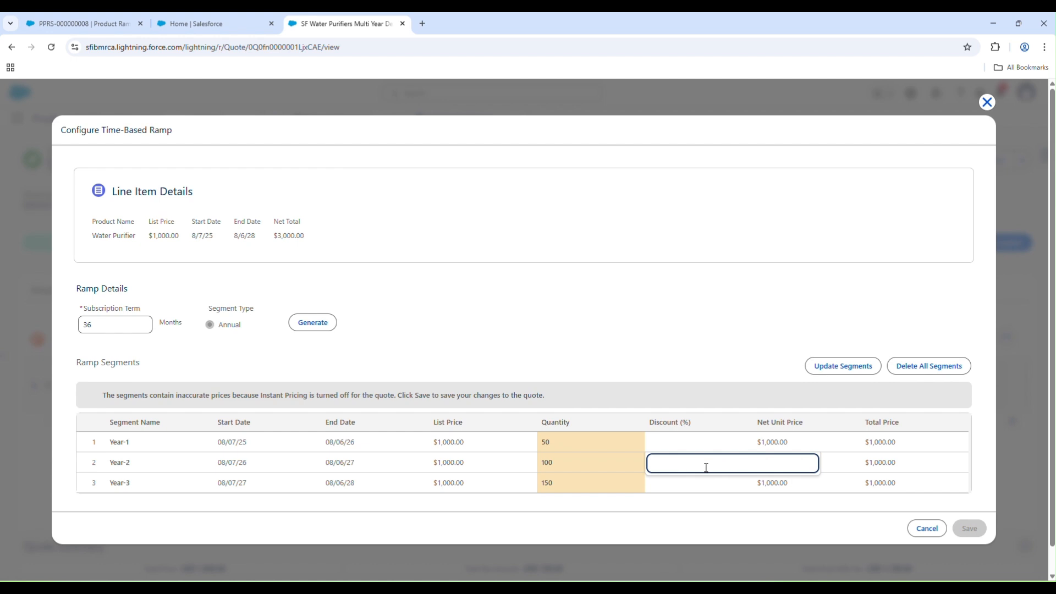
pyautogui.write('10')
pyautogui.click(704, 494)
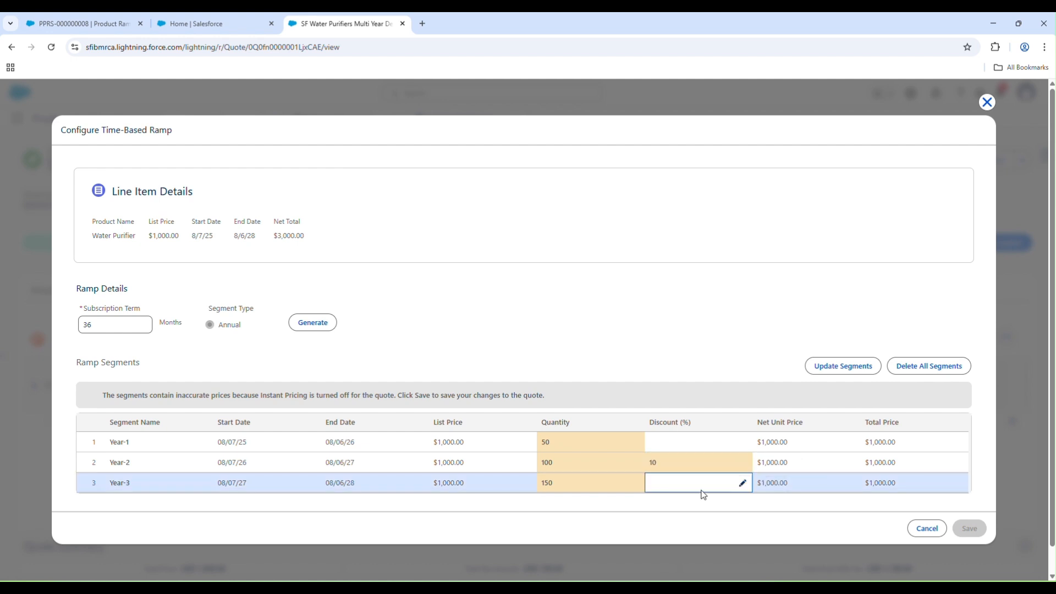
pyautogui.click(742, 483)
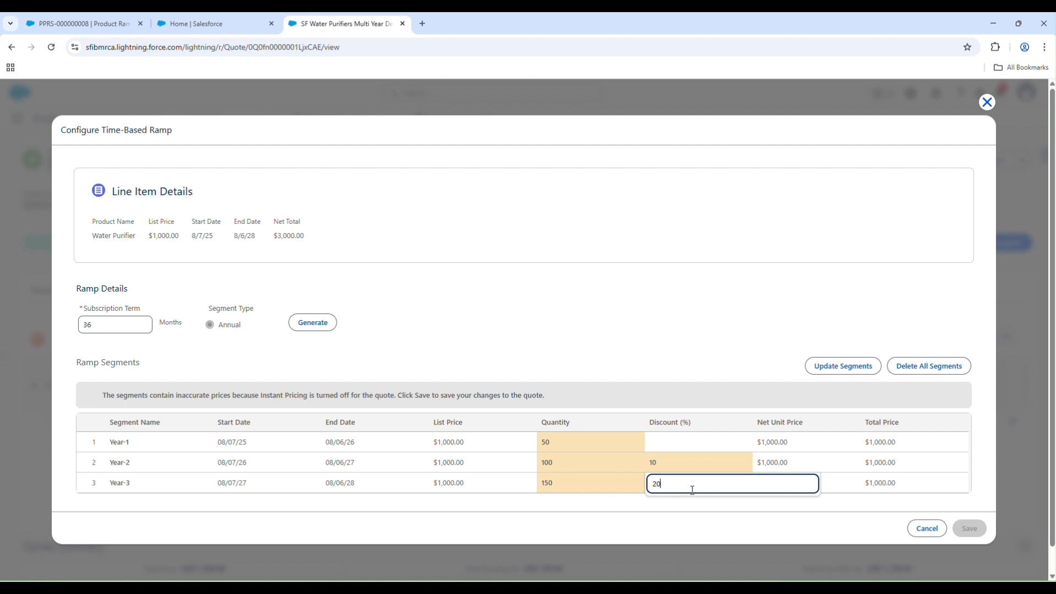
pyautogui.click(692, 508)
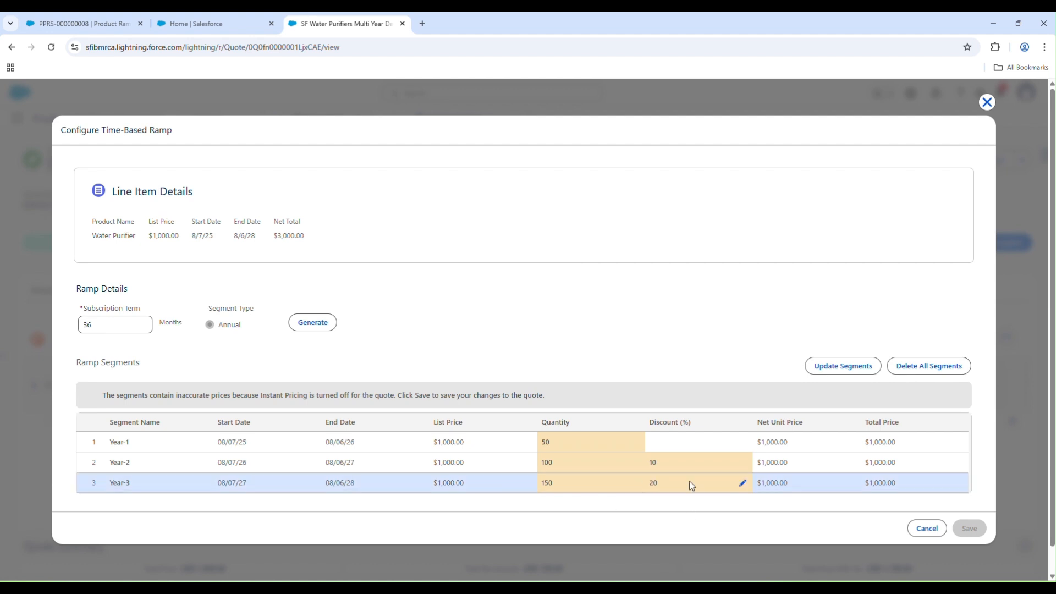
pyautogui.click(842, 368)
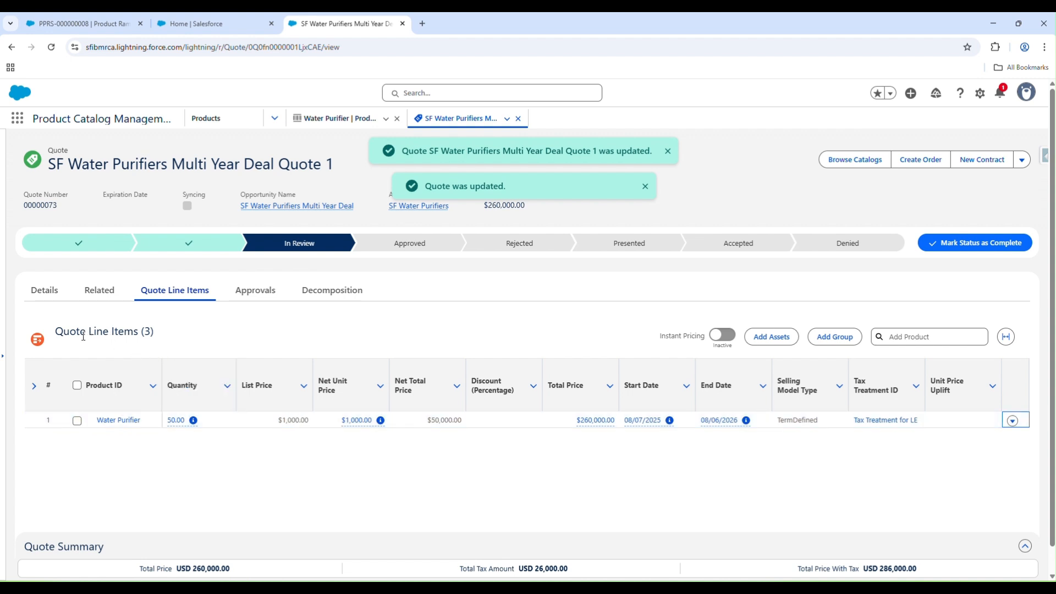
# Review the quote's line items and compare the quantities and subtotals in its related Quote Line Items list
pyautogui.moveTo(61, 331); pyautogui.dragTo(140, 324)
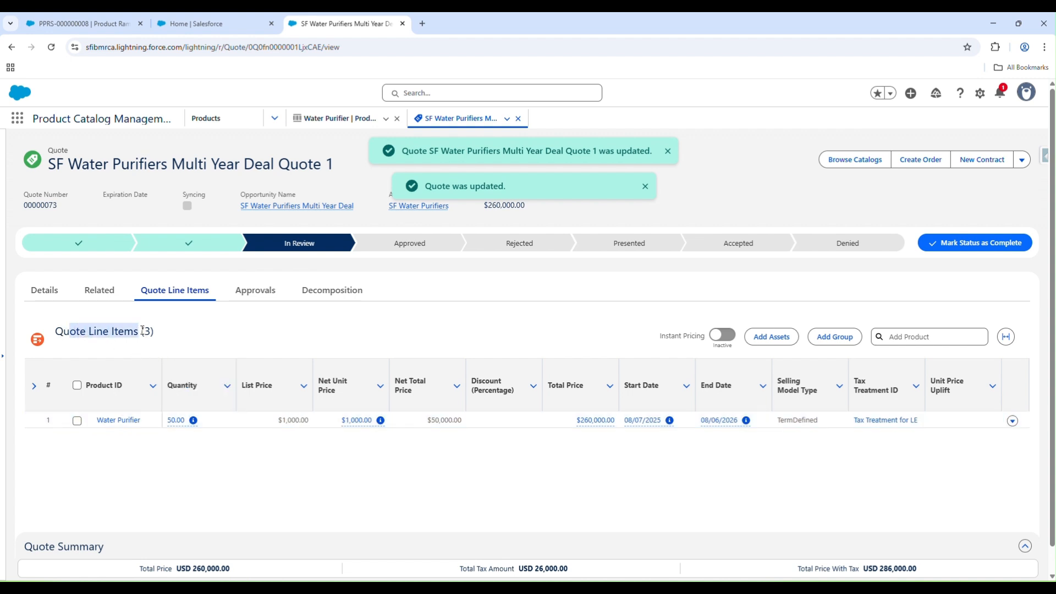
pyautogui.click(142, 331)
pyautogui.click(101, 291)
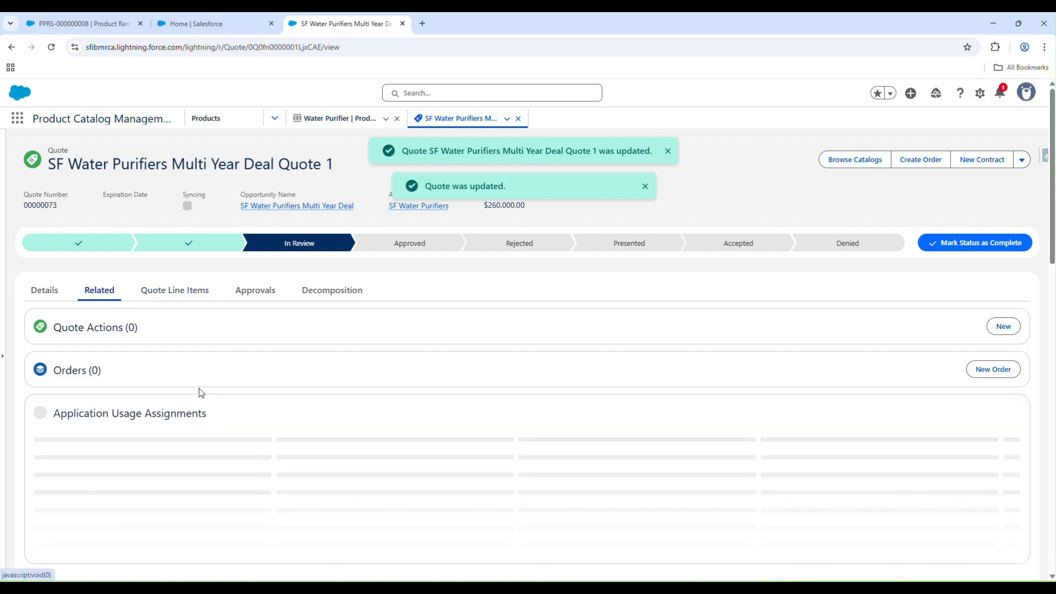
pyautogui.scroll(-1, 276, 399)
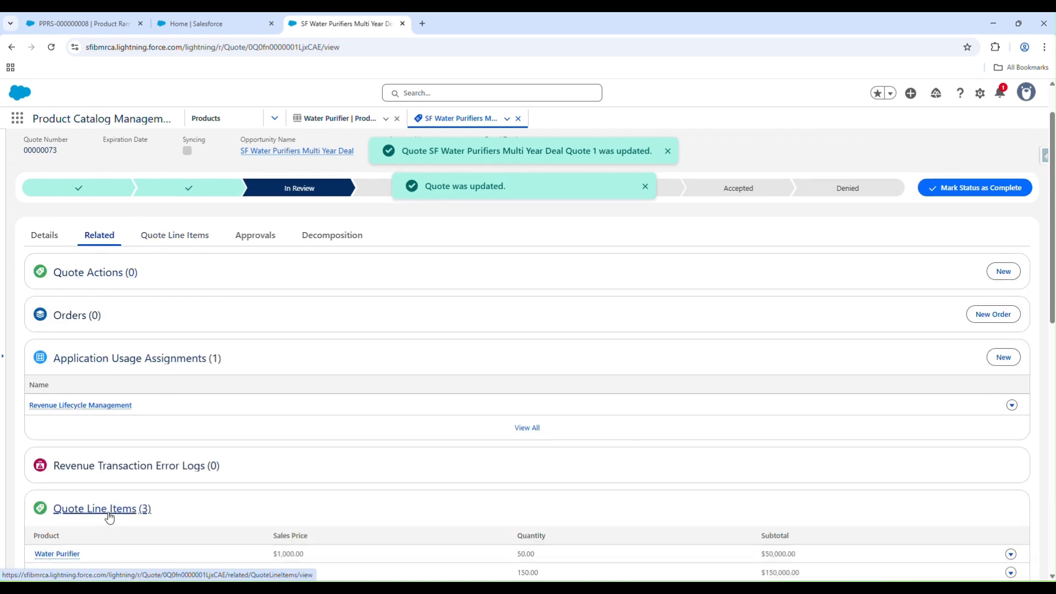
pyautogui.scroll(-1, 299, 488)
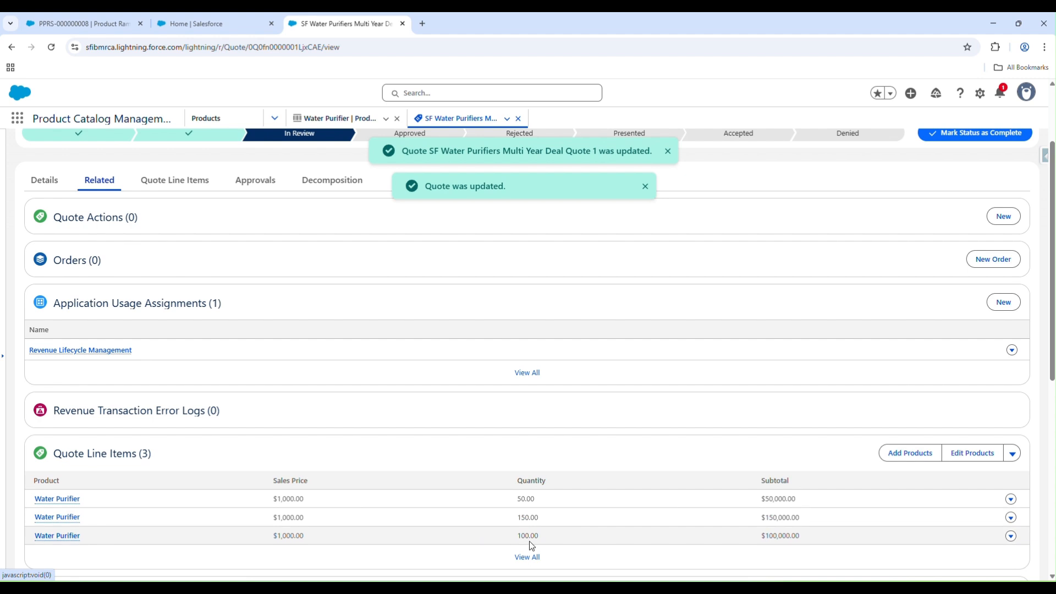
pyautogui.scroll(2, 523, 540)
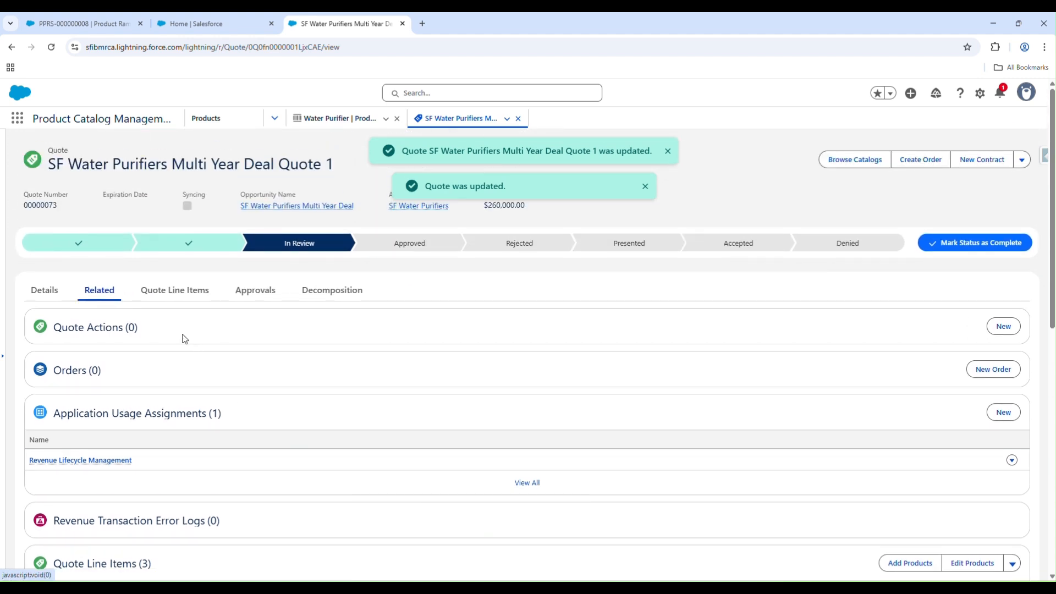
# Start a new ramp segment on the Water Purifier product with the Term Based - Yearly selling model and a trial duration of 30
pyautogui.click(92, 24)
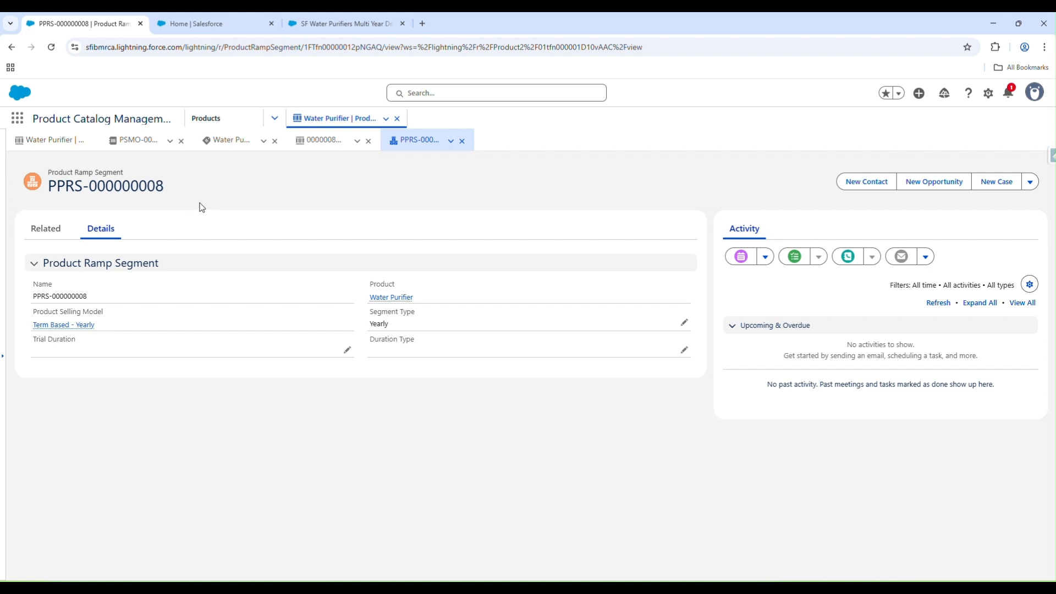
pyautogui.click(77, 142)
pyautogui.scroll(-3, 262, 335)
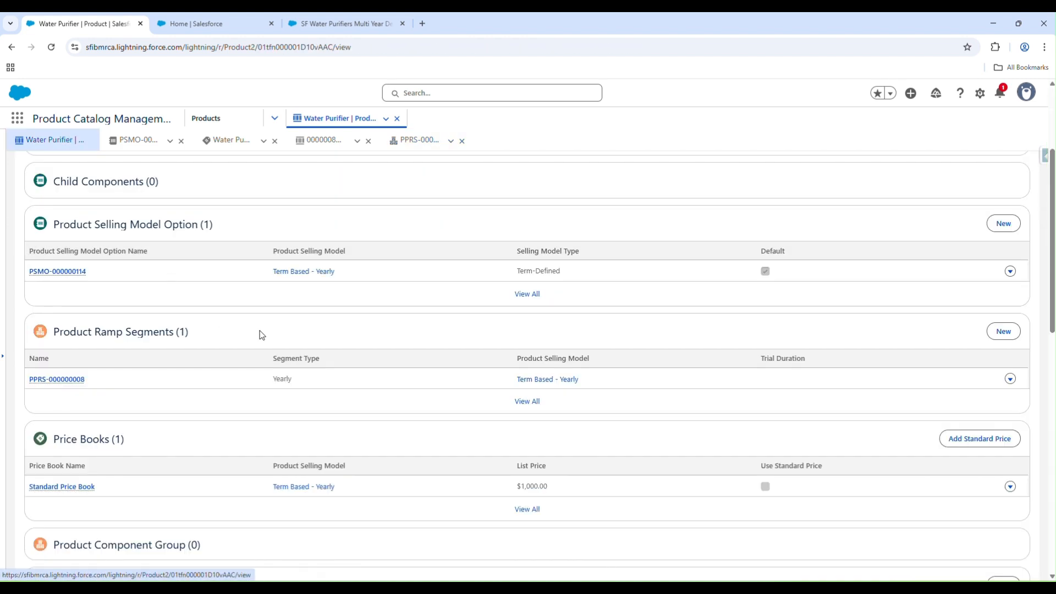
pyautogui.scroll(1, 254, 352)
pyautogui.scroll(-1, 258, 363)
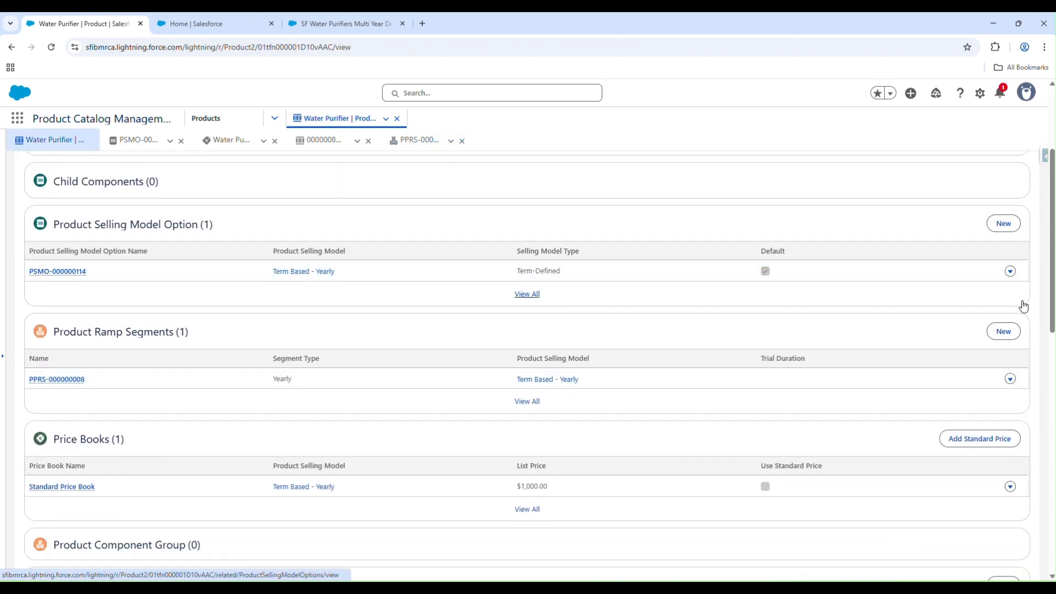
pyautogui.click(1004, 332)
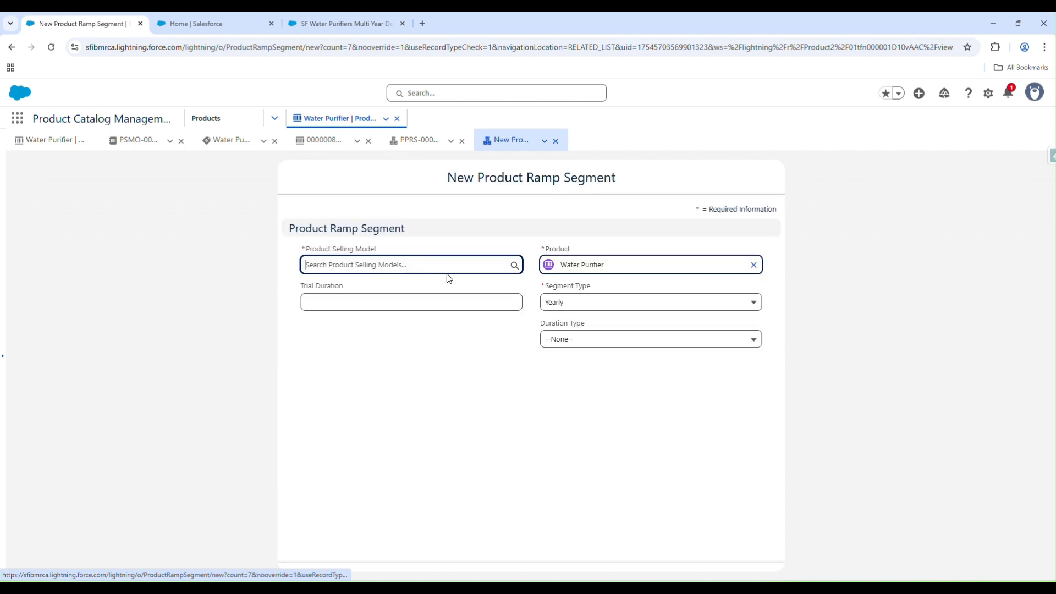
pyautogui.click(427, 265)
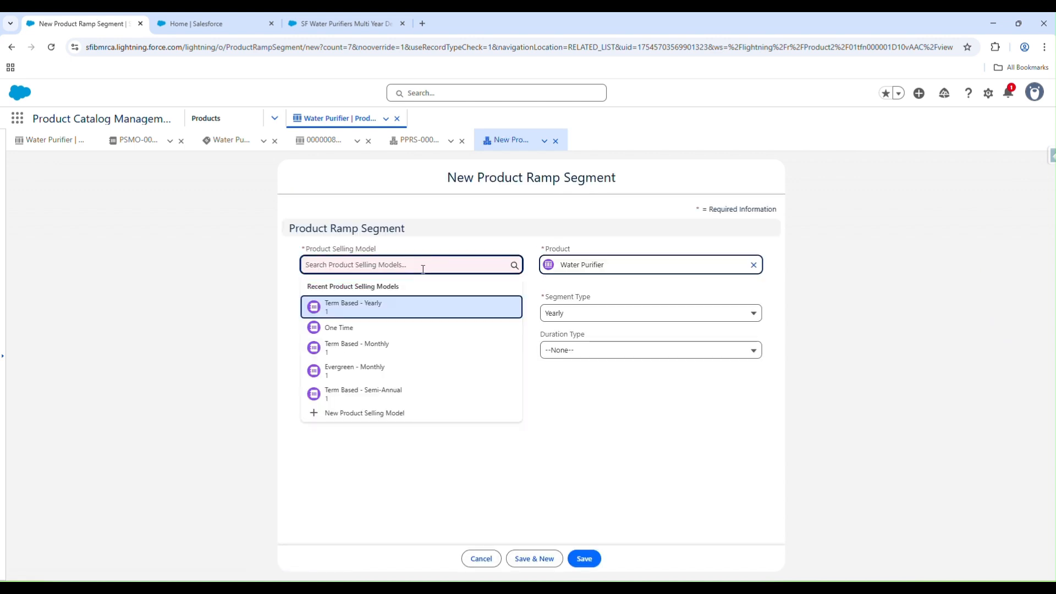
pyautogui.click(390, 319)
pyautogui.click(388, 309)
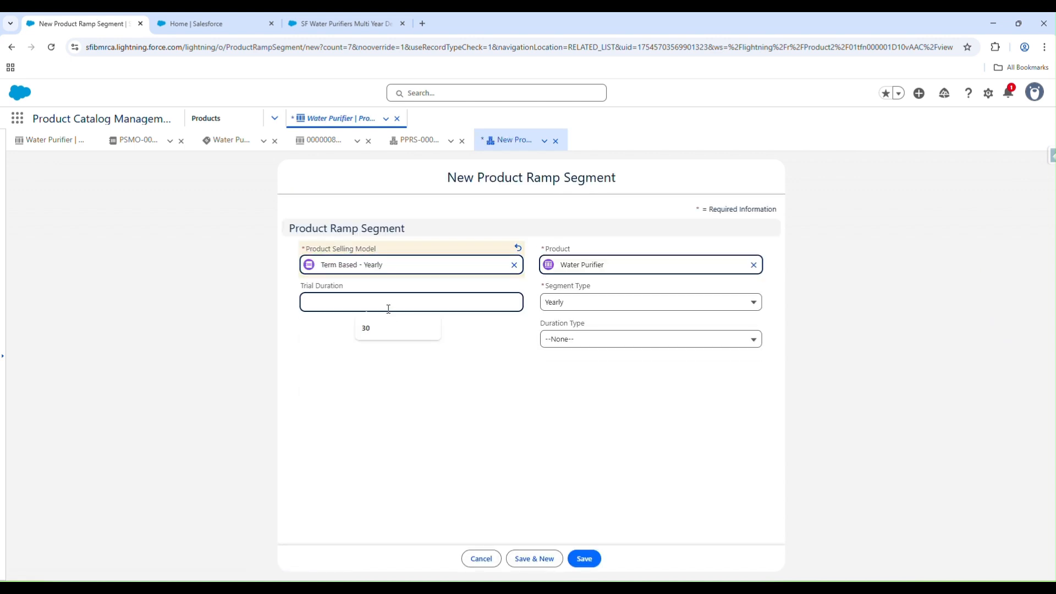
pyautogui.click(379, 326)
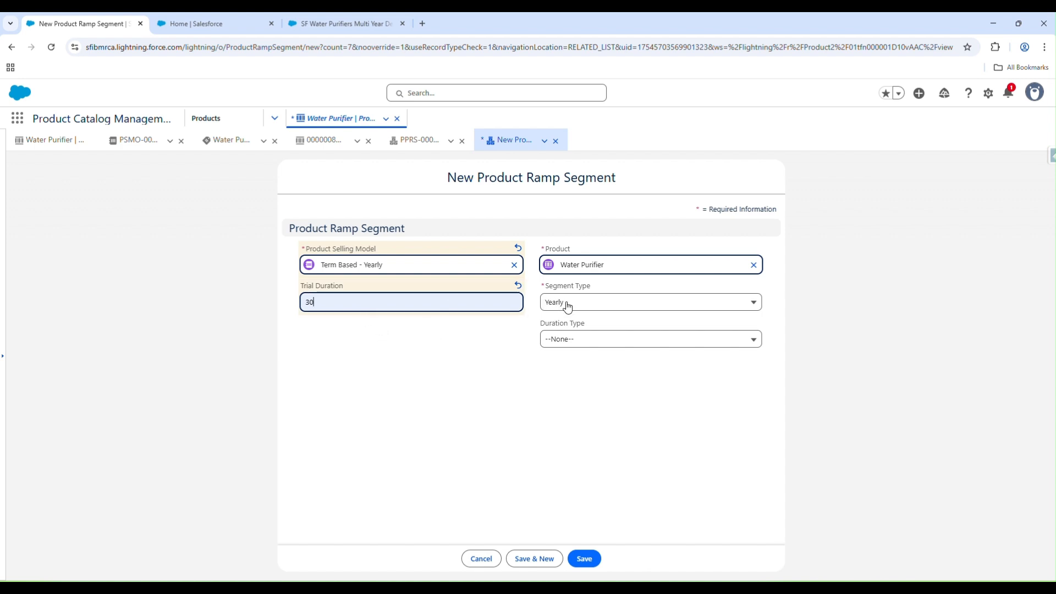
# Set the new ramp segment's type to Free Trial and its duration type to Days, and save it
pyautogui.click(589, 309)
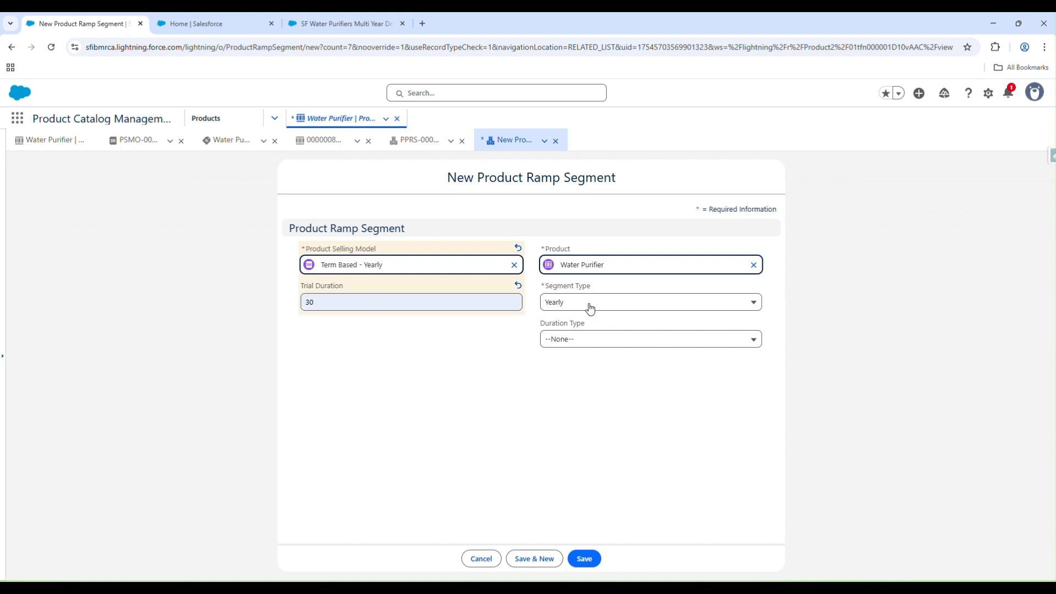
pyautogui.click(590, 304)
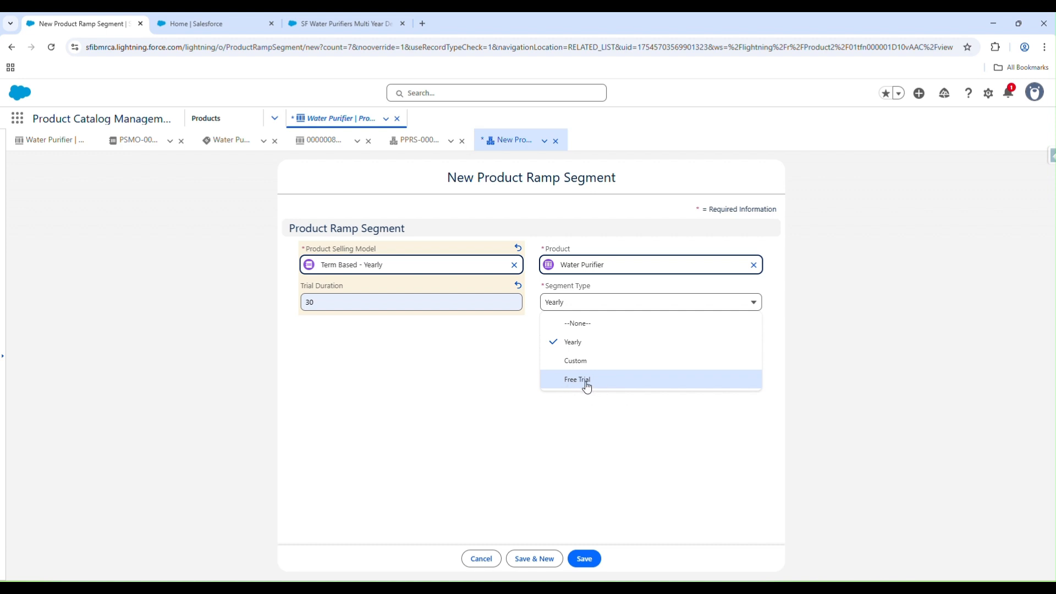
pyautogui.click(587, 387)
pyautogui.click(575, 341)
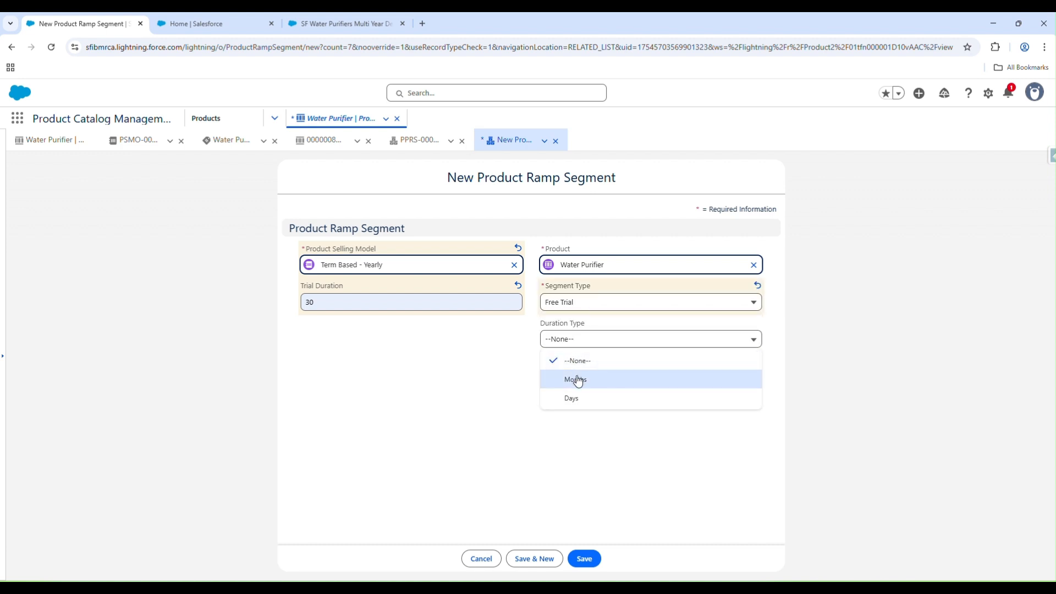
pyautogui.click(578, 397)
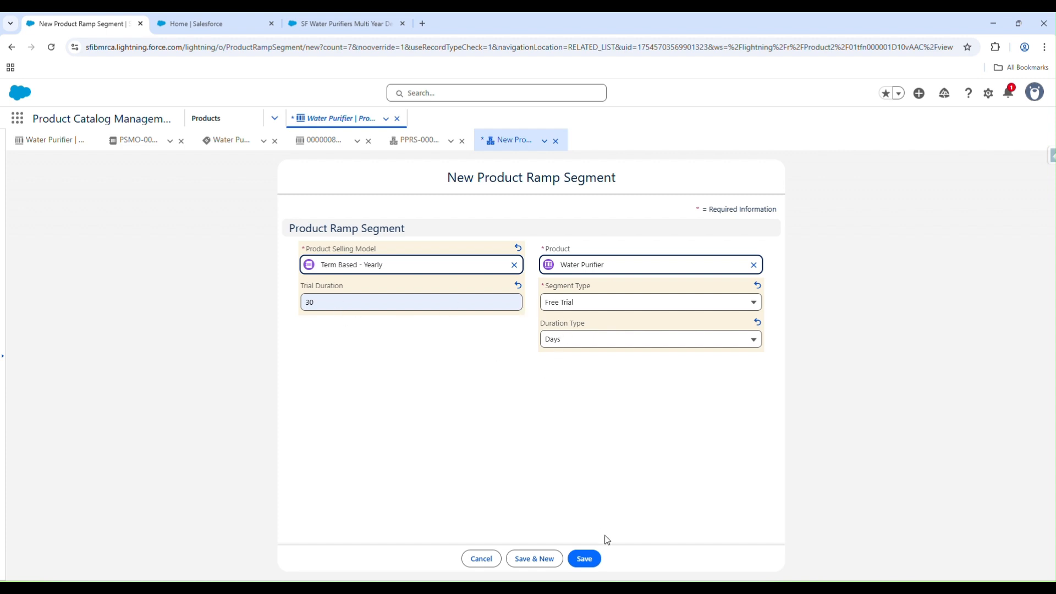
pyautogui.click(585, 559)
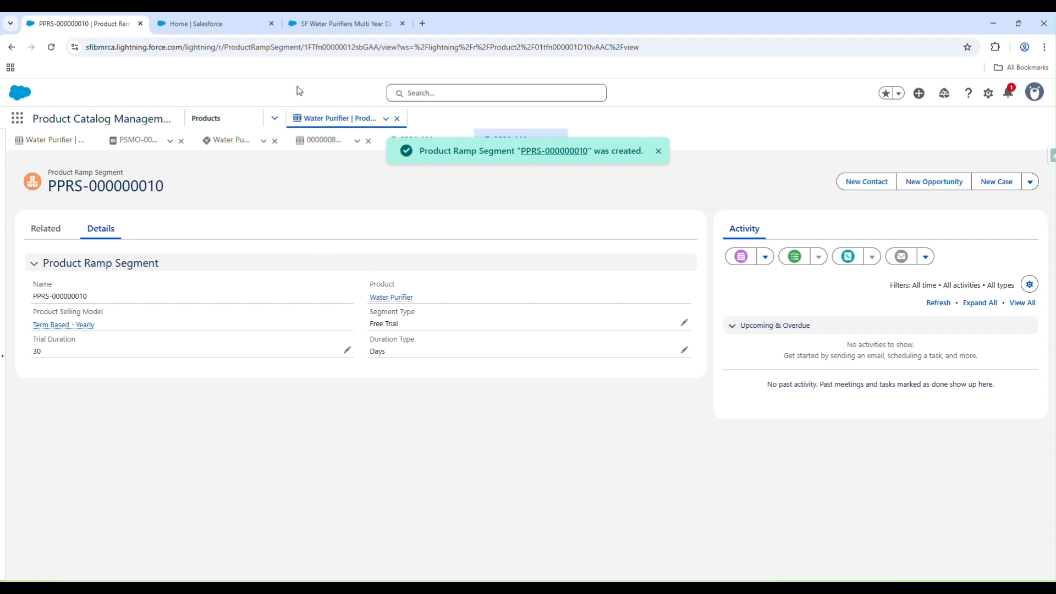
# Delete the ramped Water Purifier line from the SF Water Purifiers Multi Year Deal Quote 1, save the change and reload the quote
pyautogui.click(312, 33)
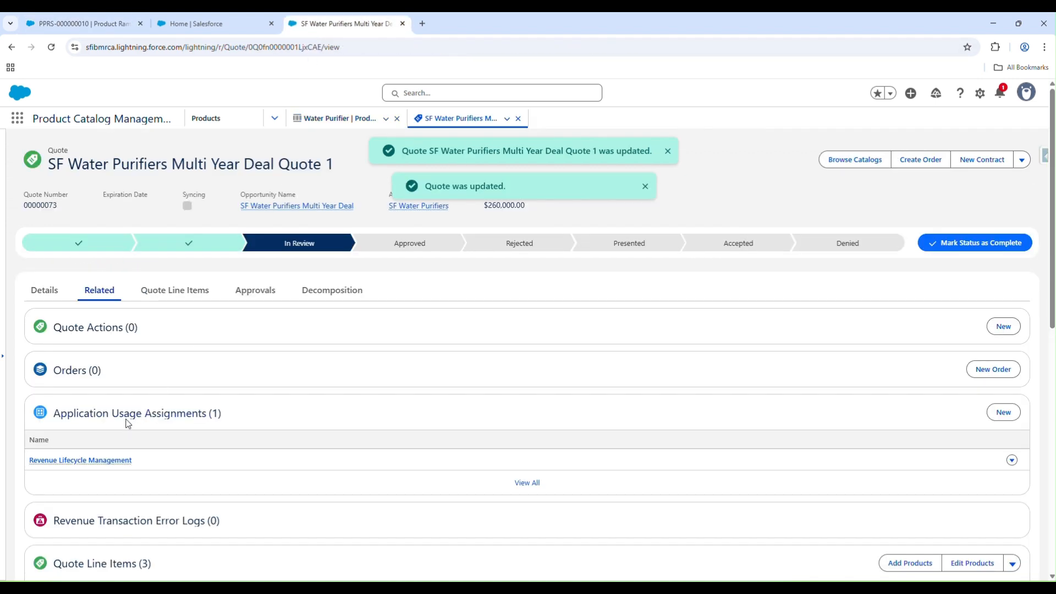
pyautogui.click(58, 299)
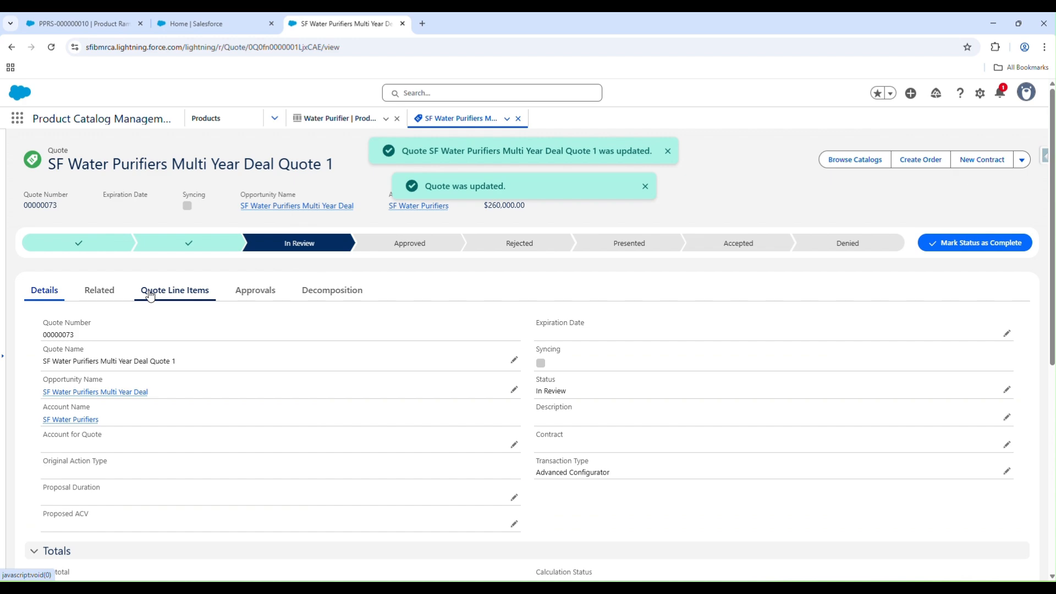
pyautogui.click(147, 294)
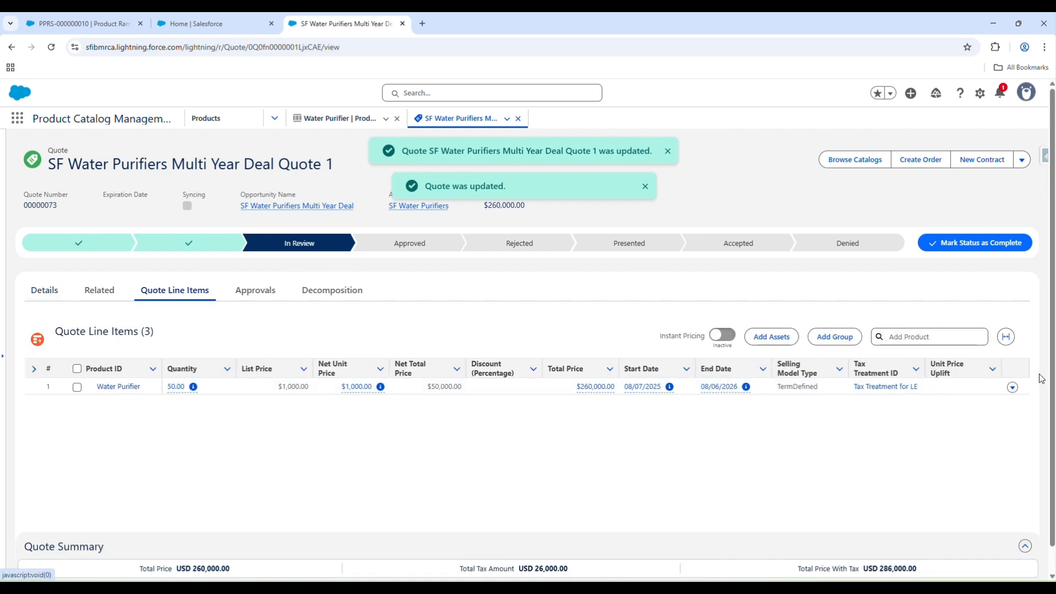
pyautogui.click(1013, 388)
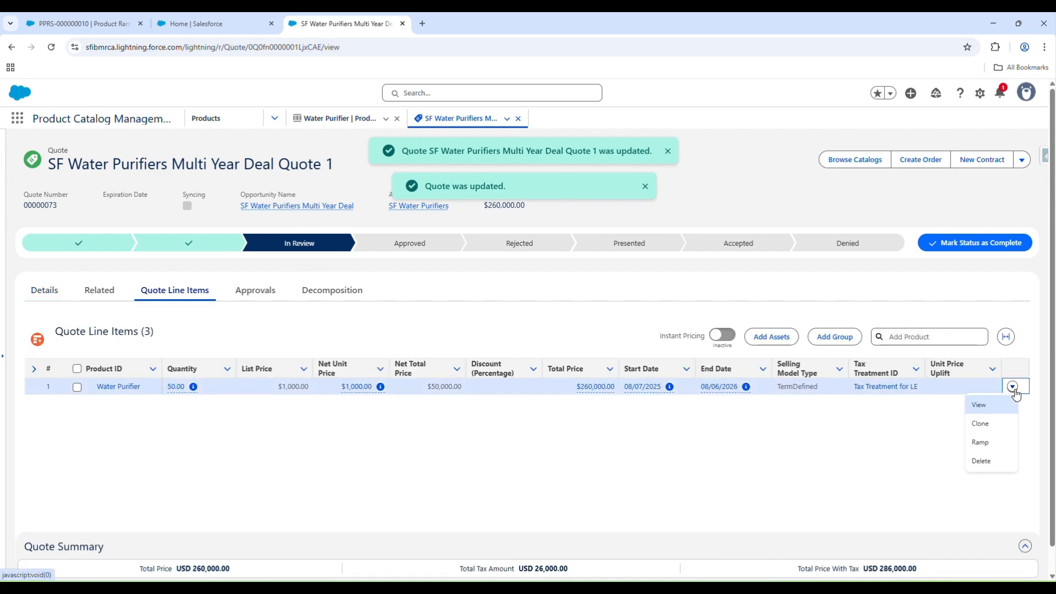
pyautogui.click(987, 461)
pyautogui.click(720, 369)
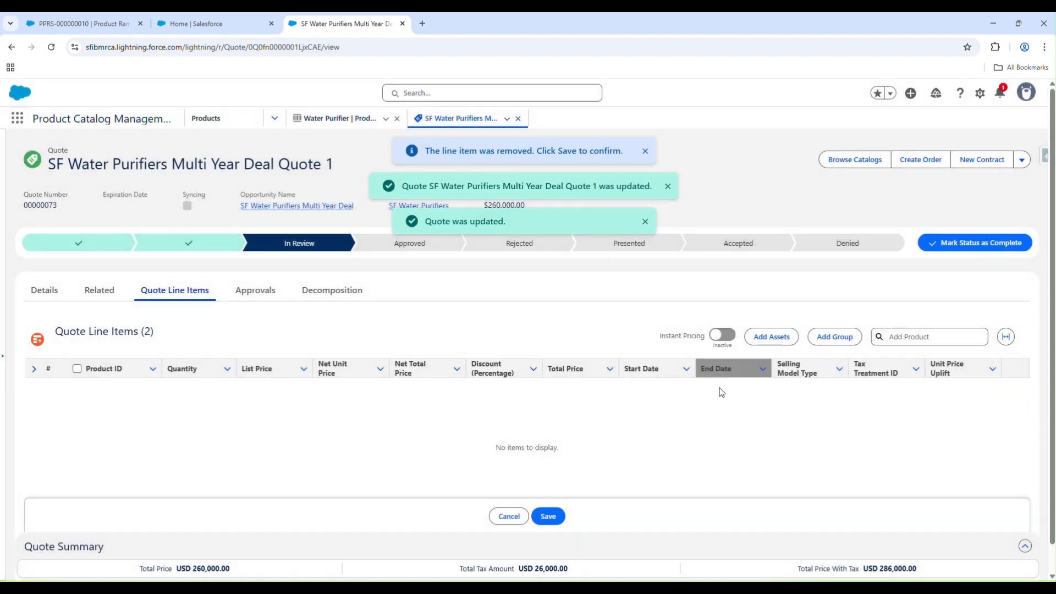
pyautogui.click(556, 519)
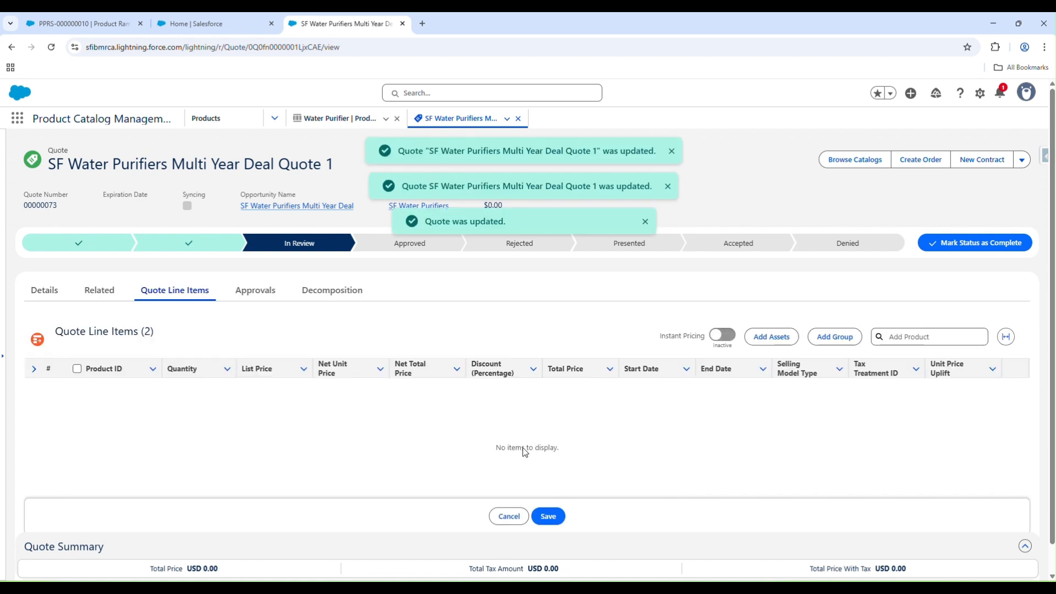
pyautogui.click(53, 54)
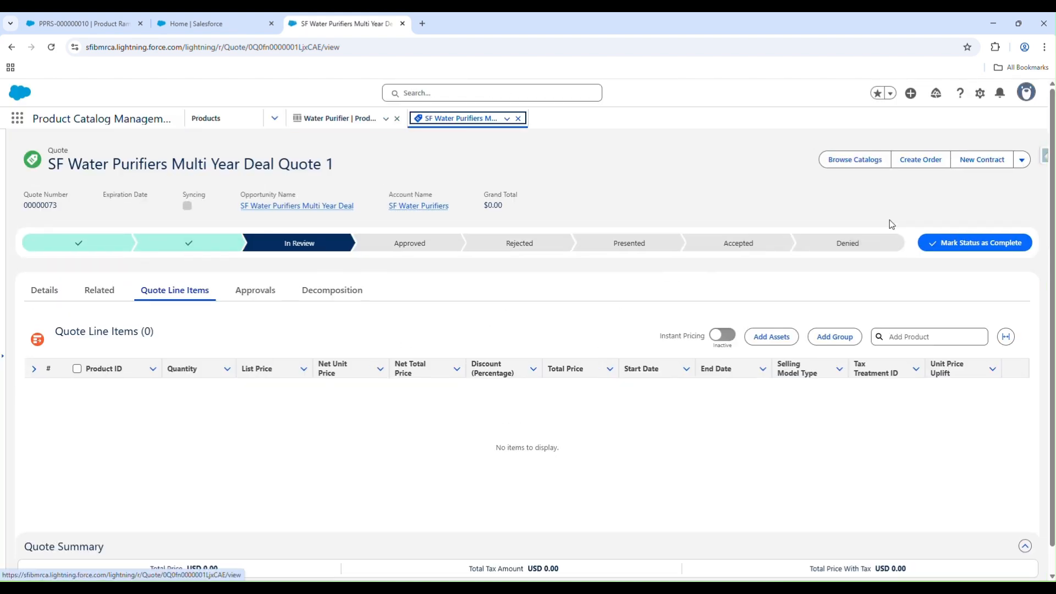
# Add one Water Purifier from the Miscellaneous catalog to the emptied quote and save the quote
pyautogui.click(862, 161)
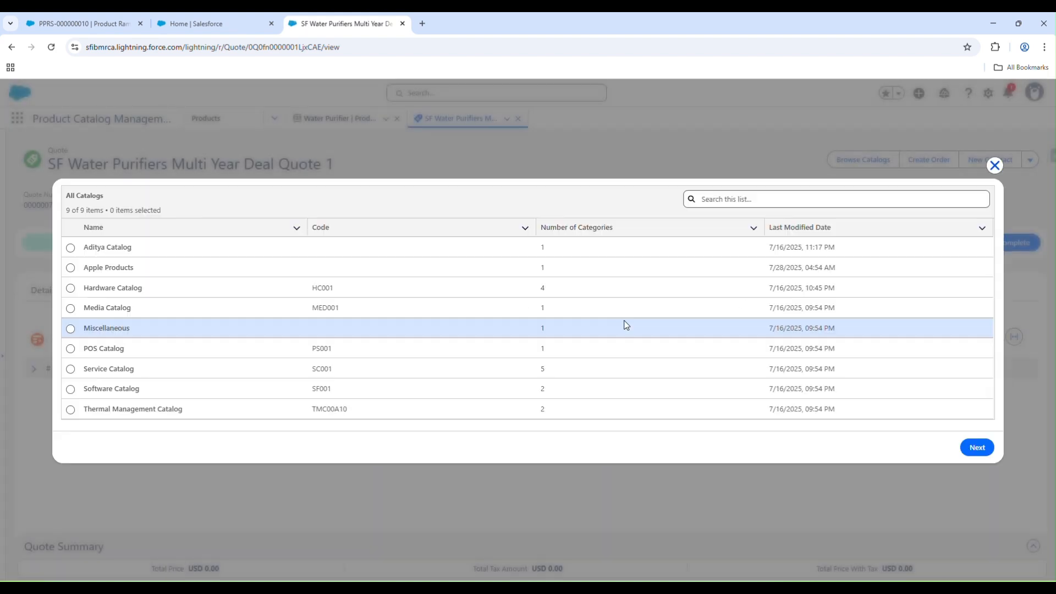
pyautogui.click(71, 329)
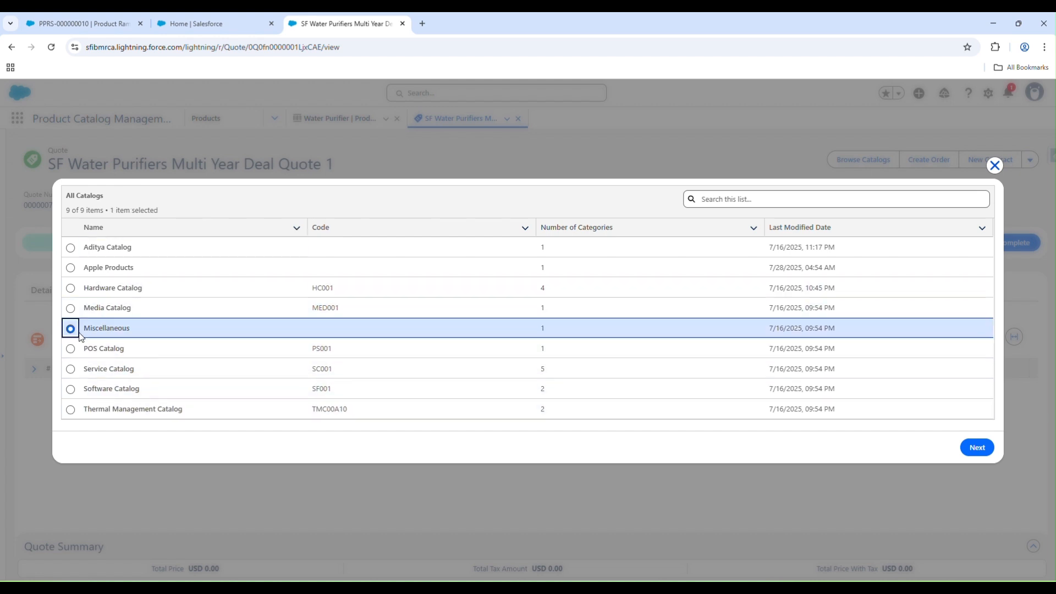
pyautogui.click(977, 447)
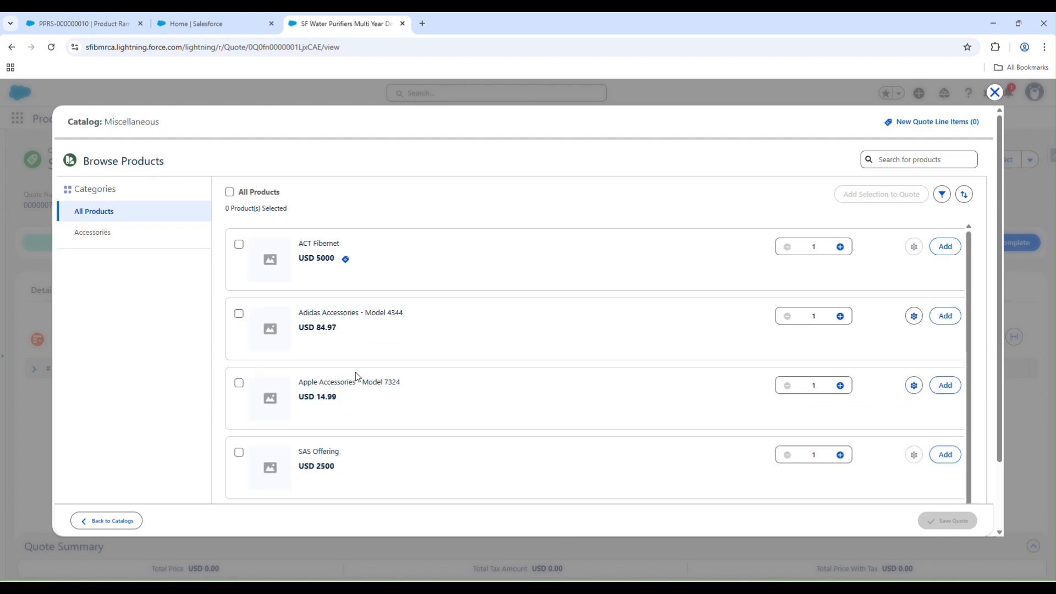
pyautogui.scroll(-2, 357, 377)
pyautogui.click(239, 457)
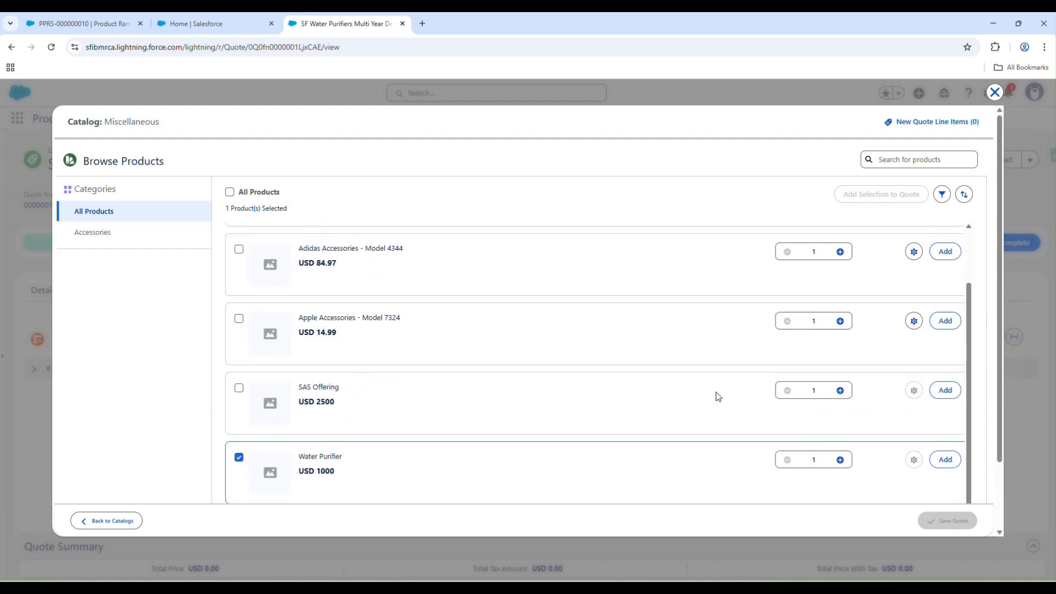
pyautogui.click(946, 460)
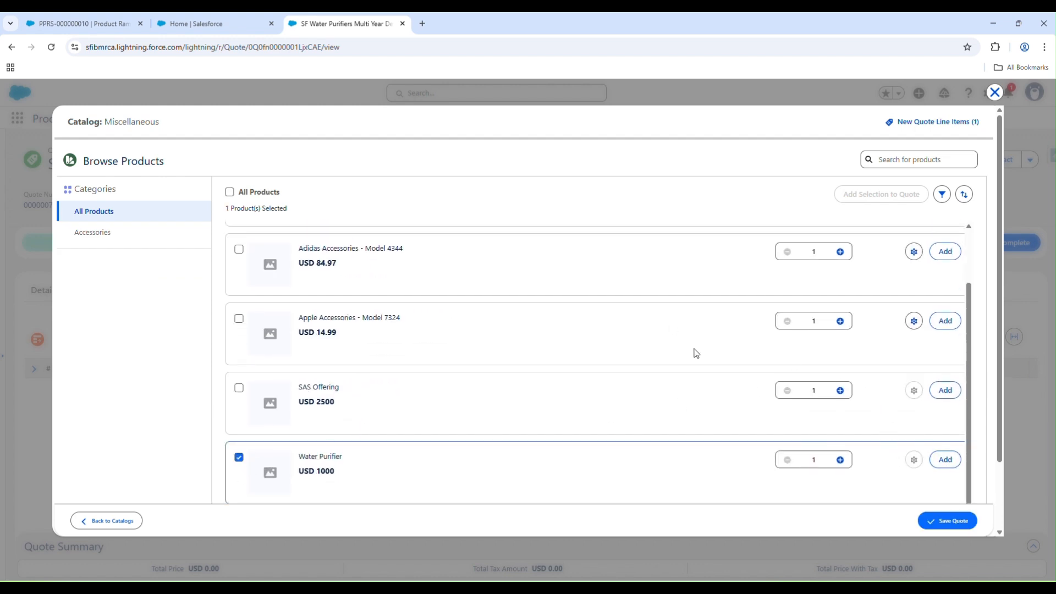
pyautogui.click(946, 521)
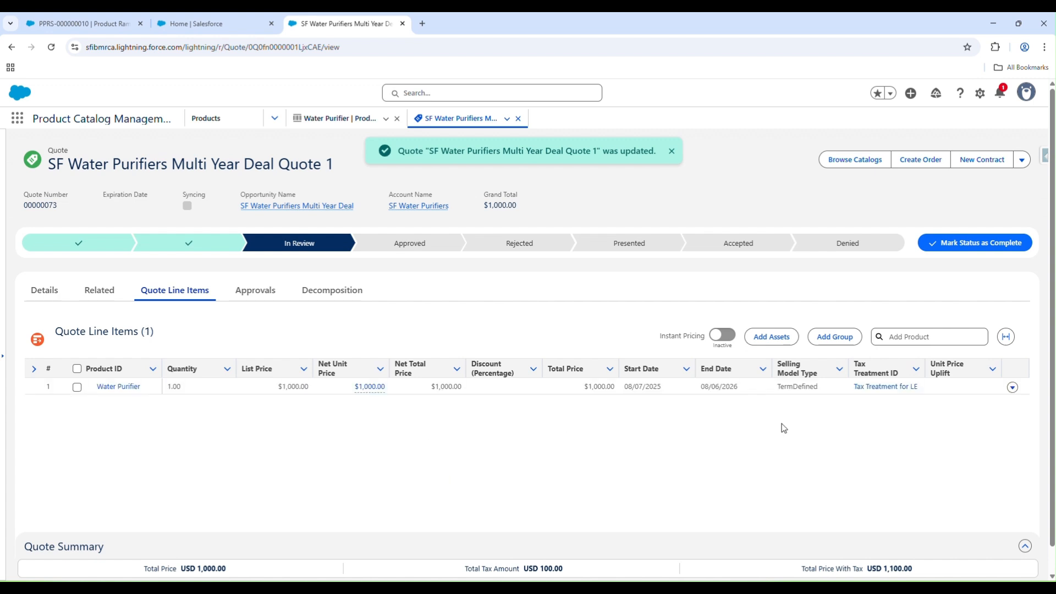
# Generate annual ramp segments for the Water Purifier quote line with a 36-month subscription term and a 30-day trial
pyautogui.click(1012, 387)
pyautogui.click(981, 442)
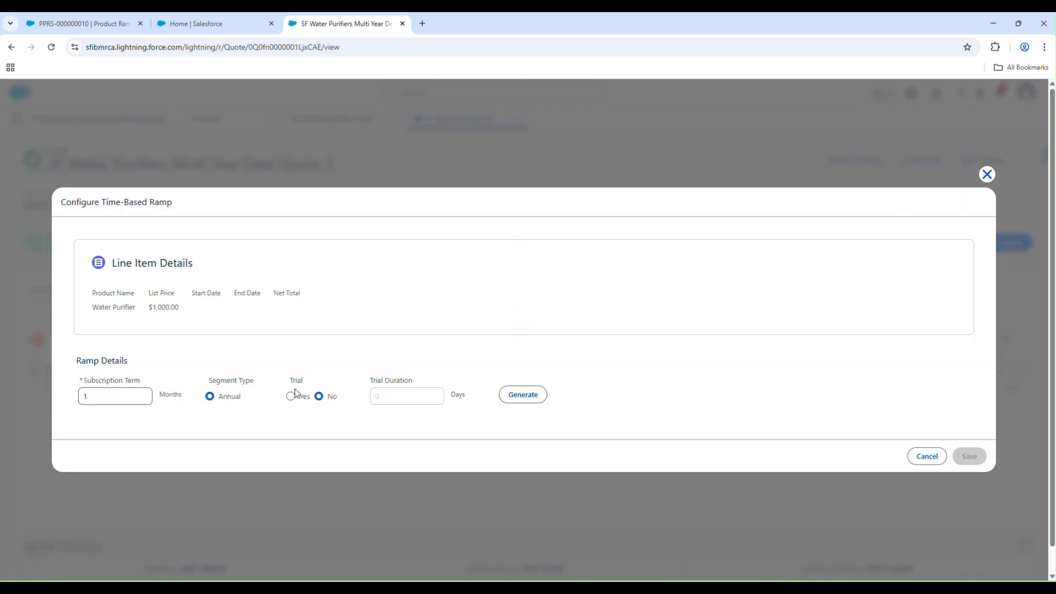
pyautogui.moveTo(291, 383); pyautogui.dragTo(304, 377)
pyautogui.click(105, 395)
pyautogui.click(291, 397)
pyautogui.click(522, 396)
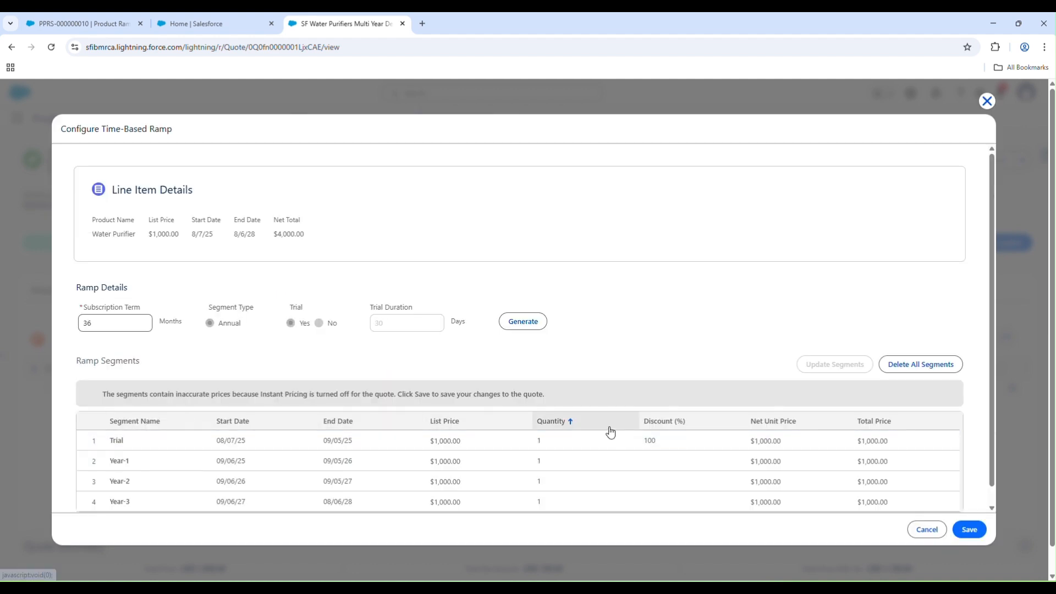
# Set the Trial segment's quantity to 50 in the time-based ramp
pyautogui.click(570, 442)
pyautogui.click(628, 440)
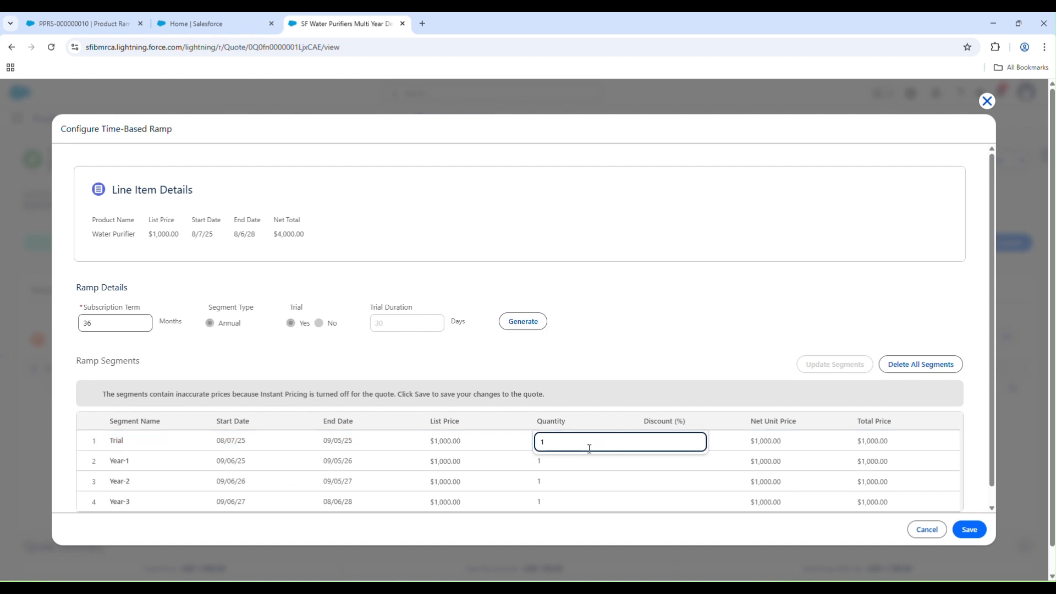
pyautogui.write('50')
# Set the Year-1 segment's quantity to 100
pyautogui.click(590, 463)
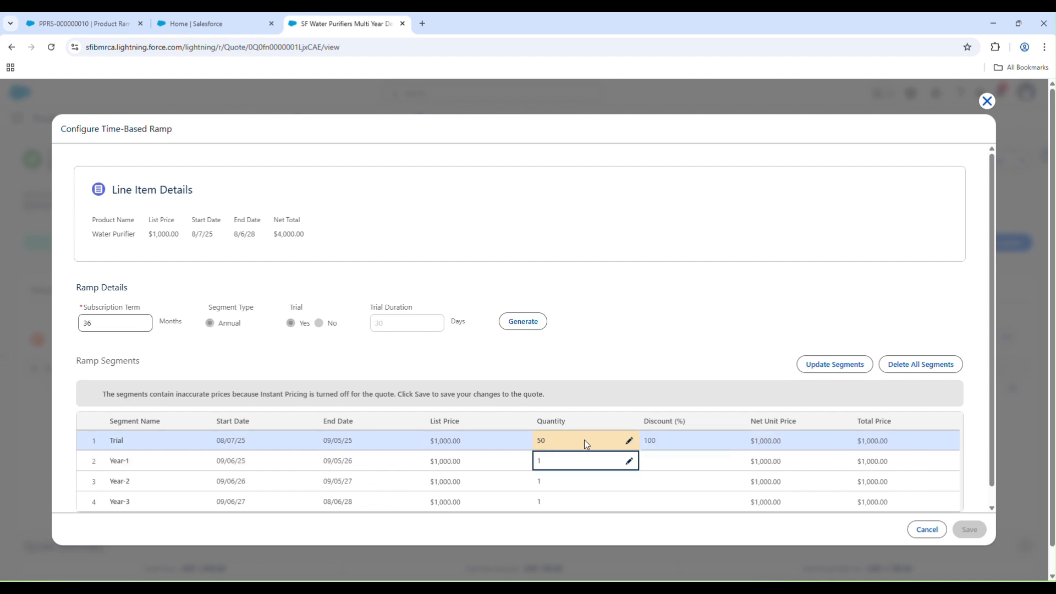
pyautogui.click(629, 461)
pyautogui.write('0')
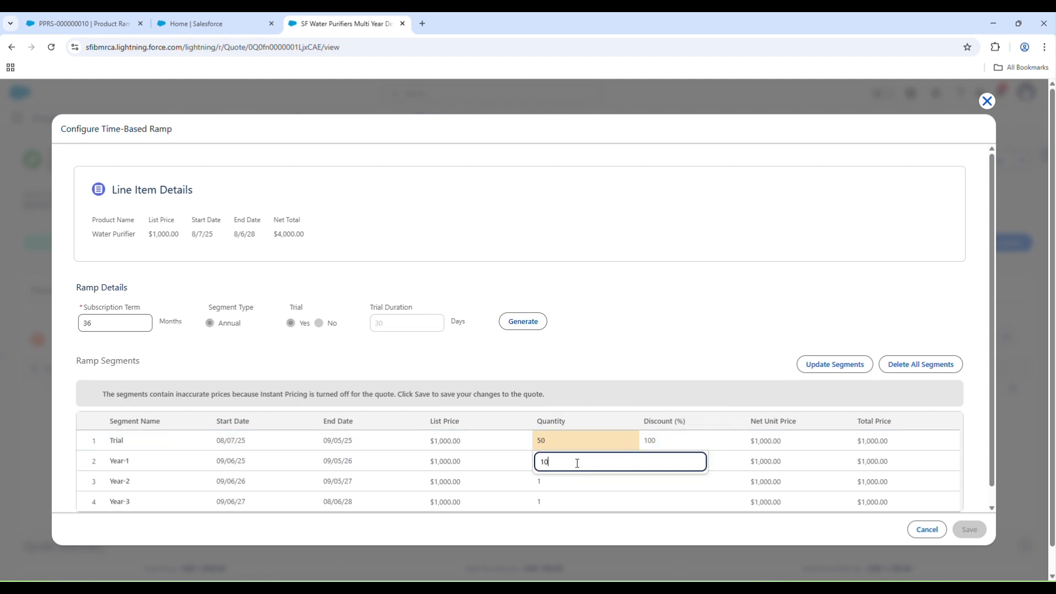
pyautogui.write('0')
pyautogui.click(594, 482)
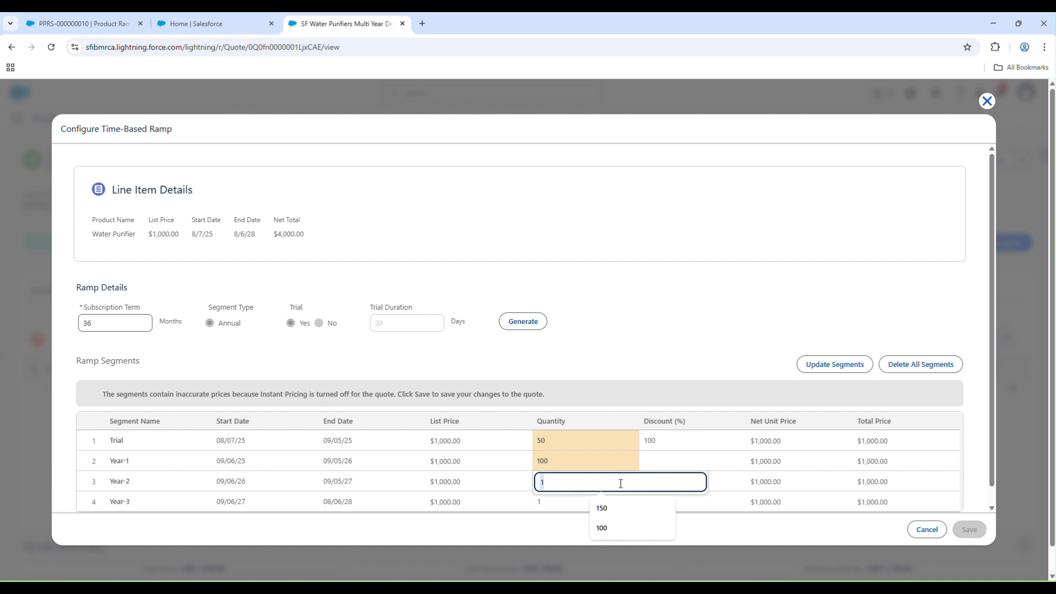
# Set the Year-1 segment's quantity to 50, matching the Trial segment
pyautogui.click(561, 459)
pyautogui.click(627, 462)
pyautogui.press('BackSpace')
pyautogui.press('BackSpace')
pyautogui.press('BackSpace')
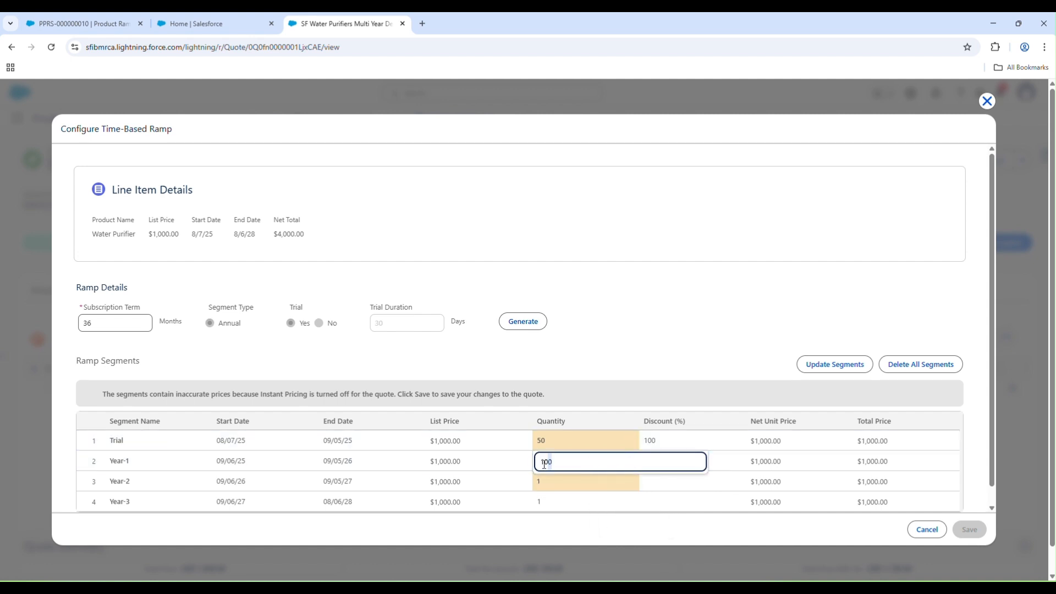
pyautogui.write('50')
# Set the Year-2 quantity to 100 and the Year-3 quantity to 150, and update and save the ramp segments
pyautogui.click(606, 480)
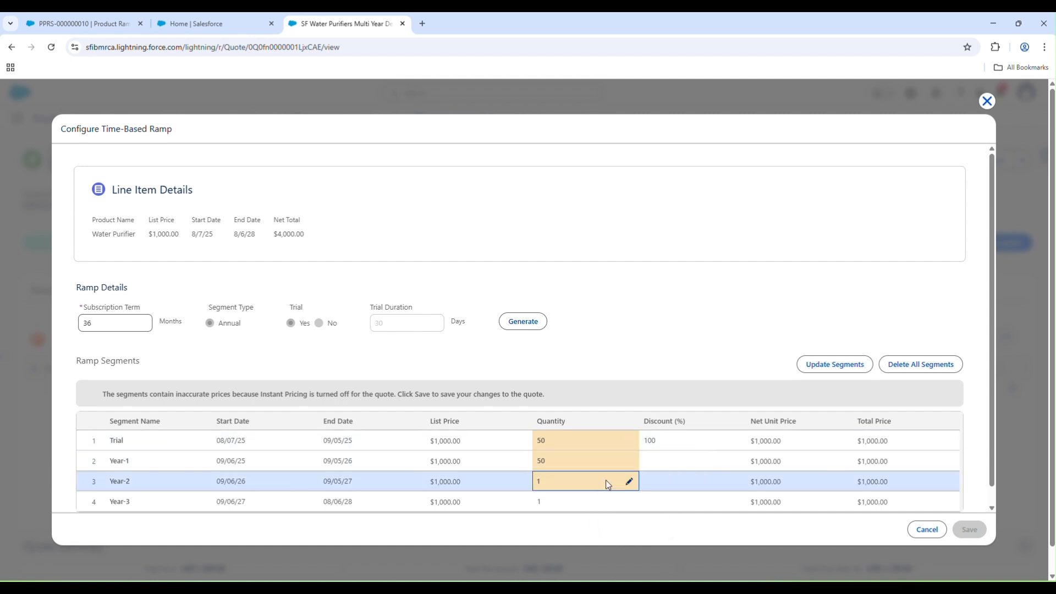
pyautogui.click(607, 481)
pyautogui.moveTo(604, 482); pyautogui.dragTo(542, 482)
pyautogui.write('100')
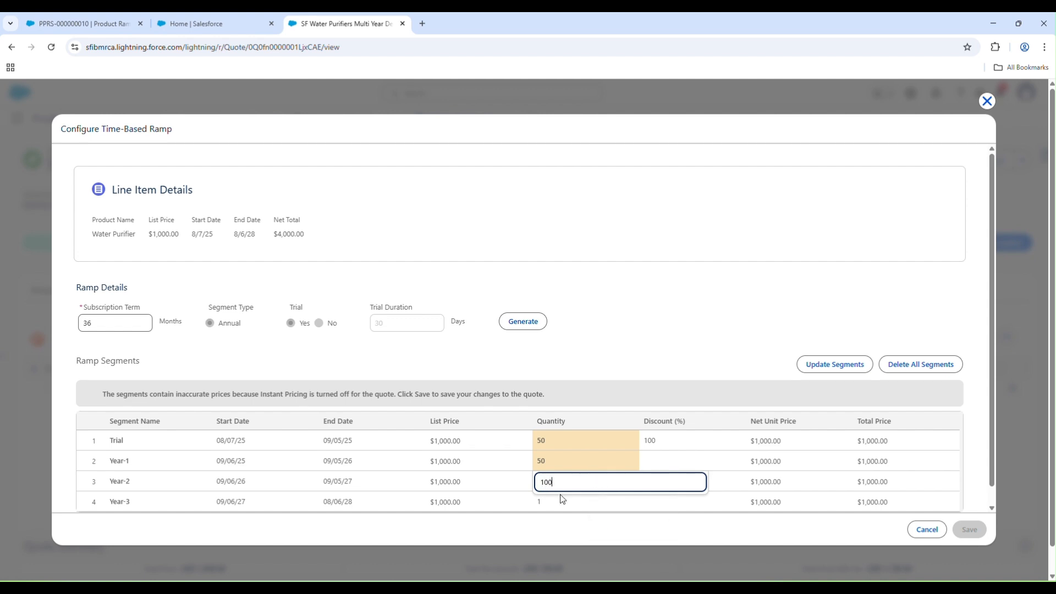
pyautogui.click(567, 501)
pyautogui.click(630, 501)
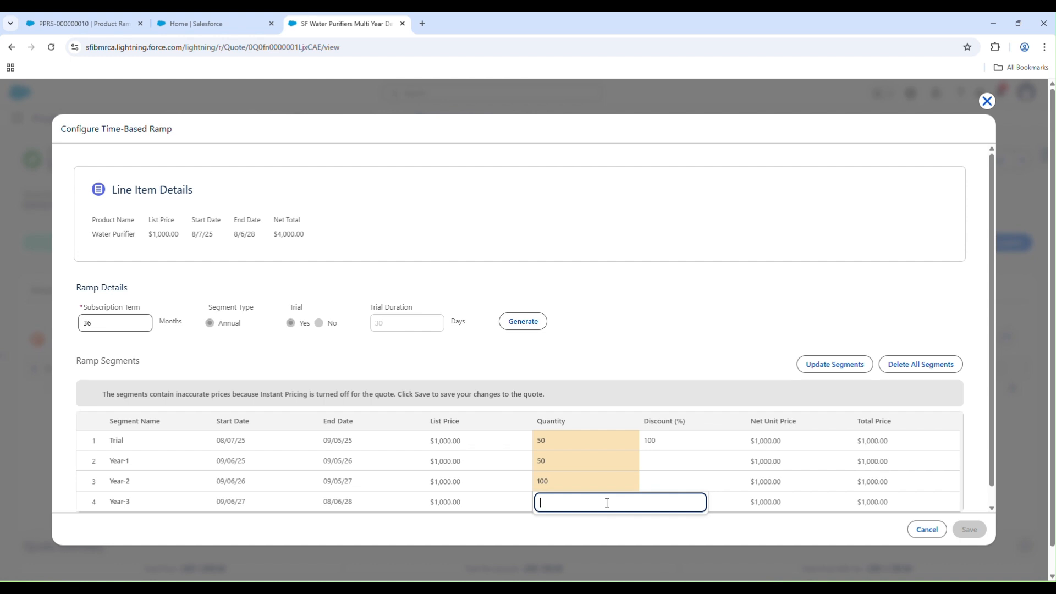
pyautogui.write('150')
pyautogui.click(511, 536)
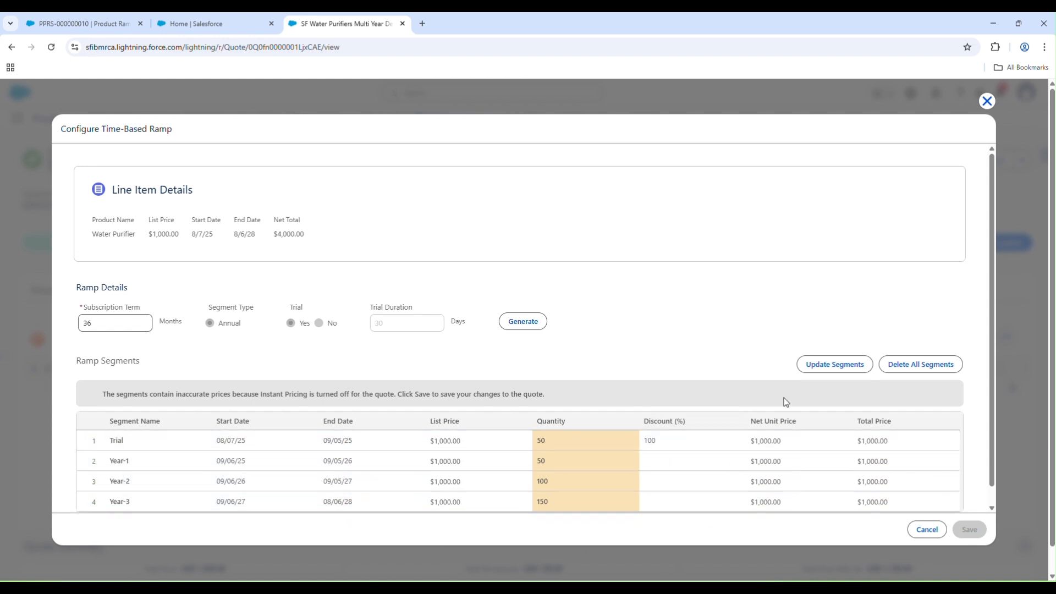
pyautogui.click(834, 369)
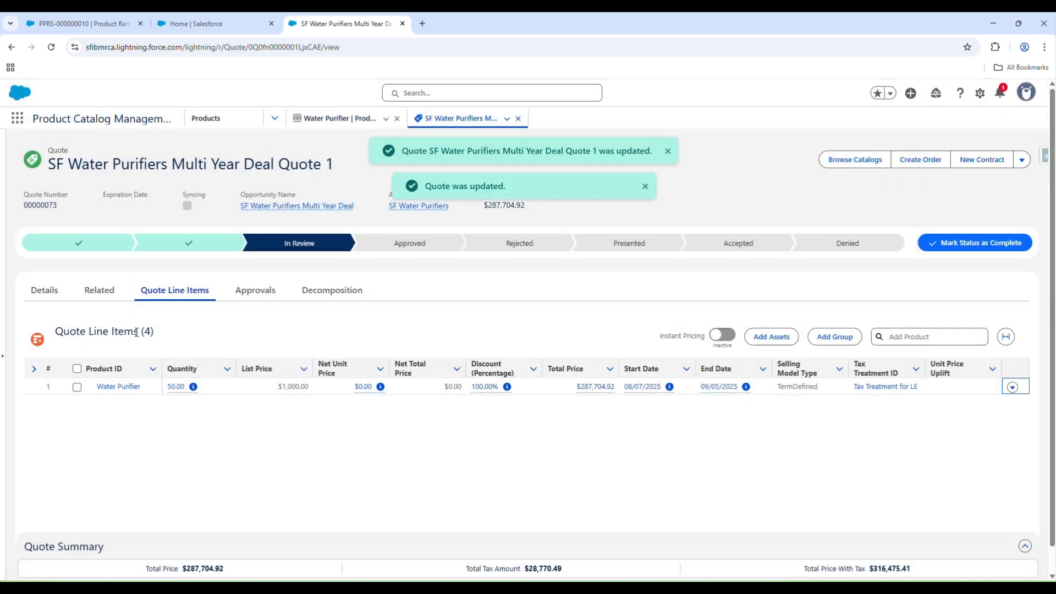
# Examine the quantities and subtotals of the Water Purifier lines among the quote's related records
pyautogui.click(100, 291)
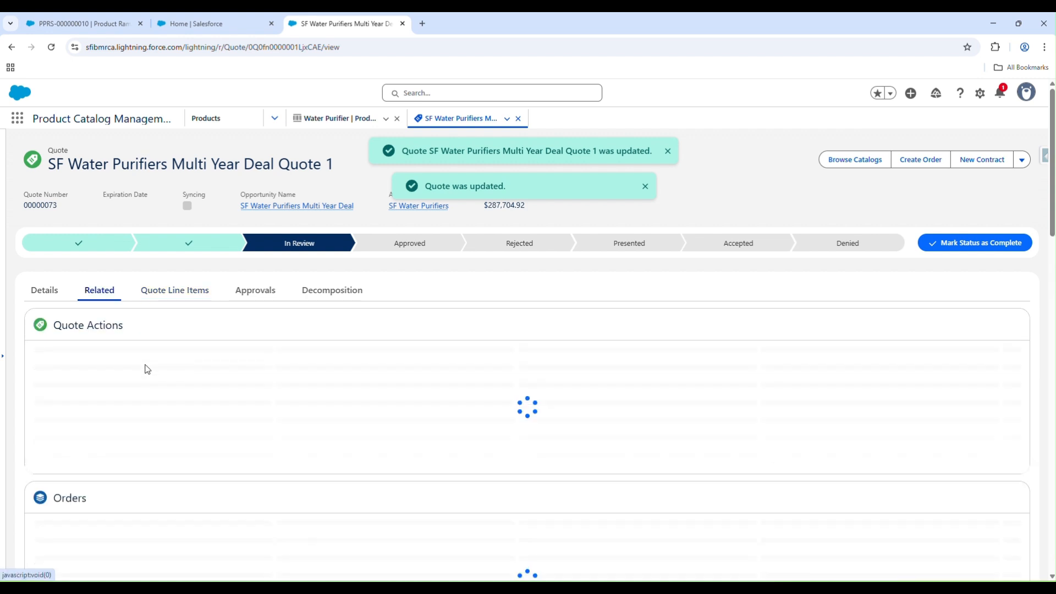
pyautogui.scroll(-2, 163, 438)
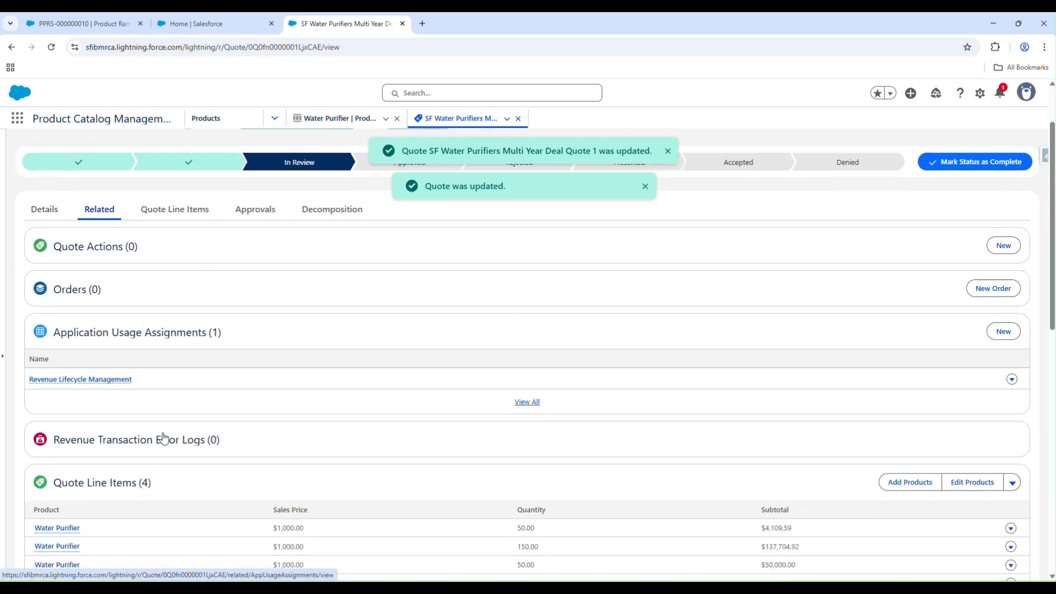
pyautogui.scroll(-2, 163, 439)
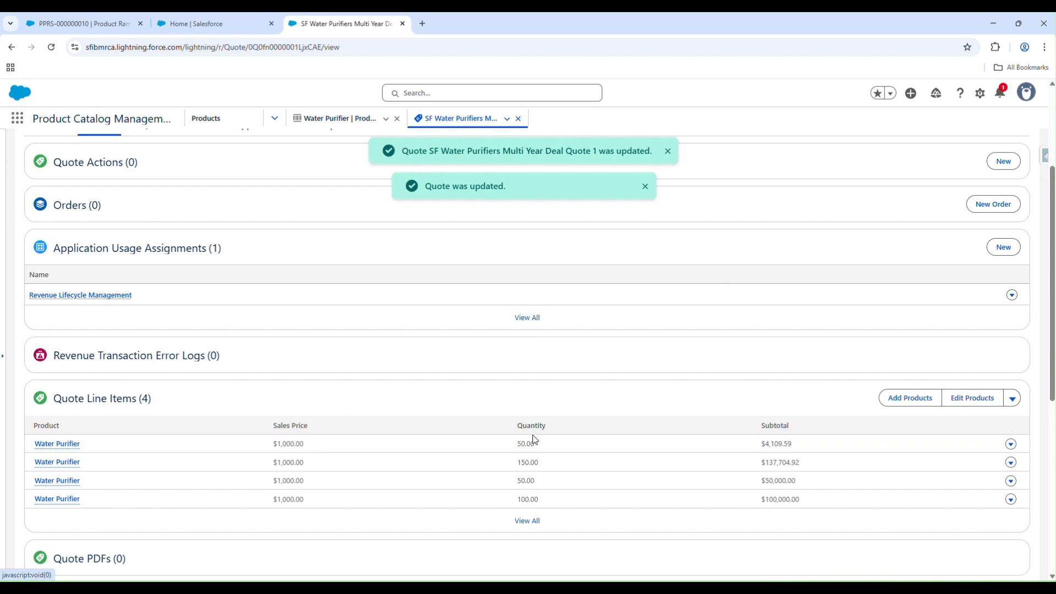